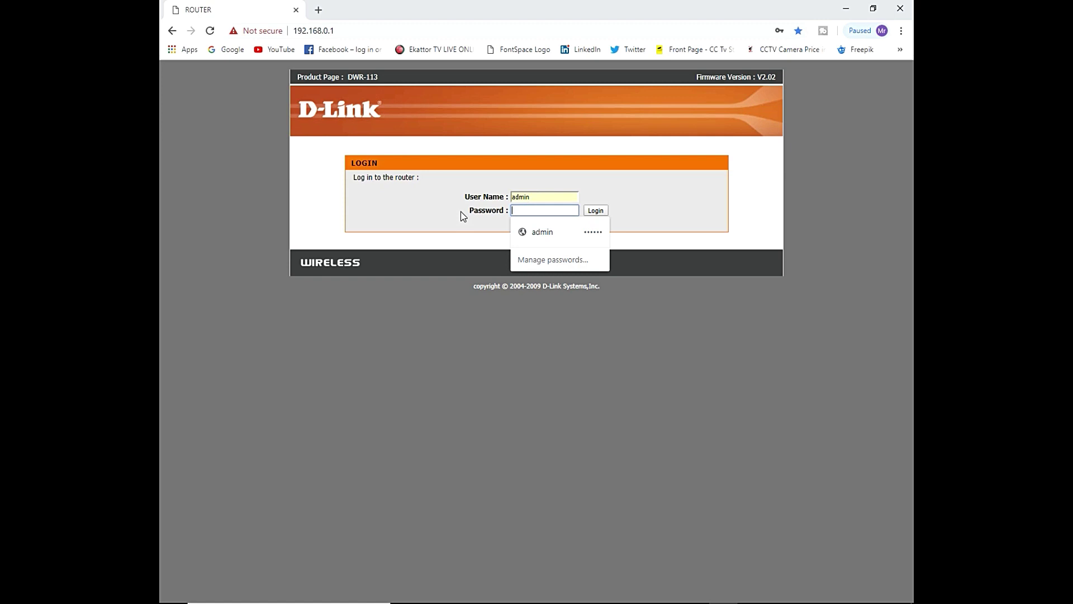
Step: Log in to the router with the admin password and review Device Info: WAN disconnected, Internet offline
click(476, 214)
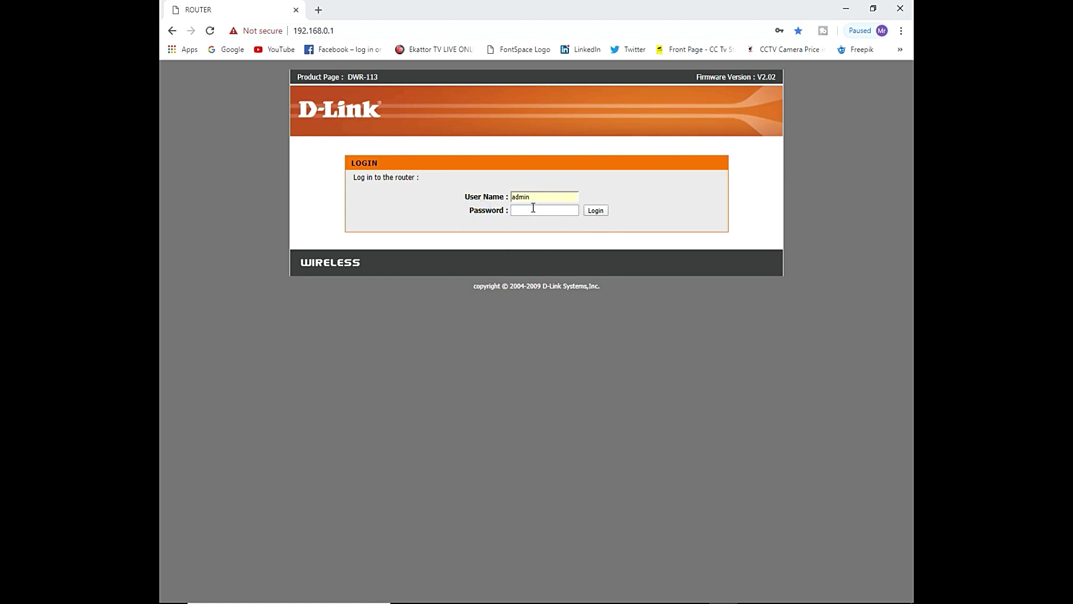
click(593, 212)
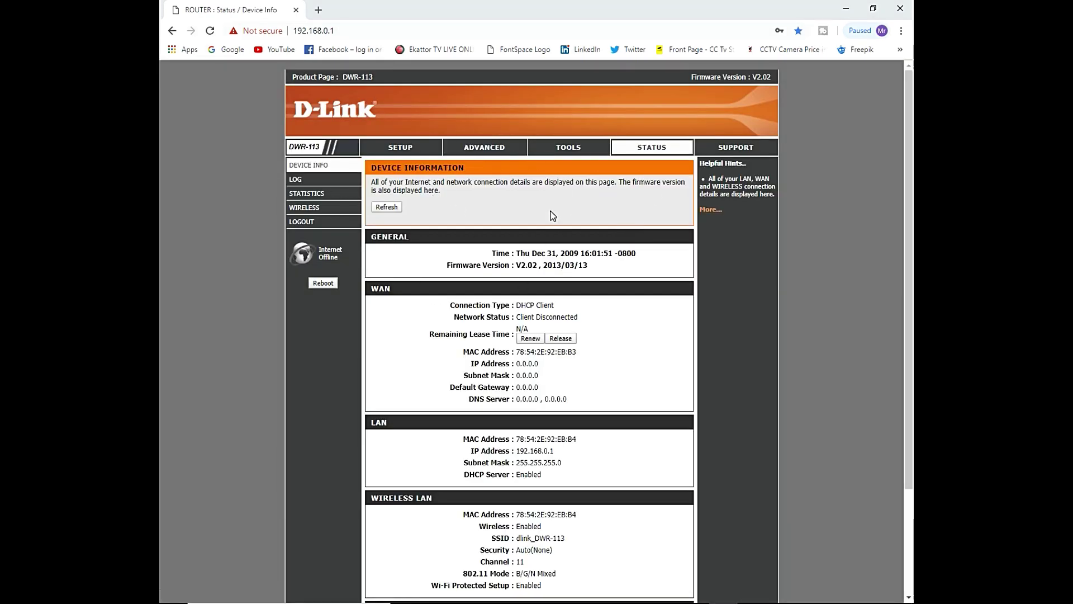
scroll(481, 212, down, 2)
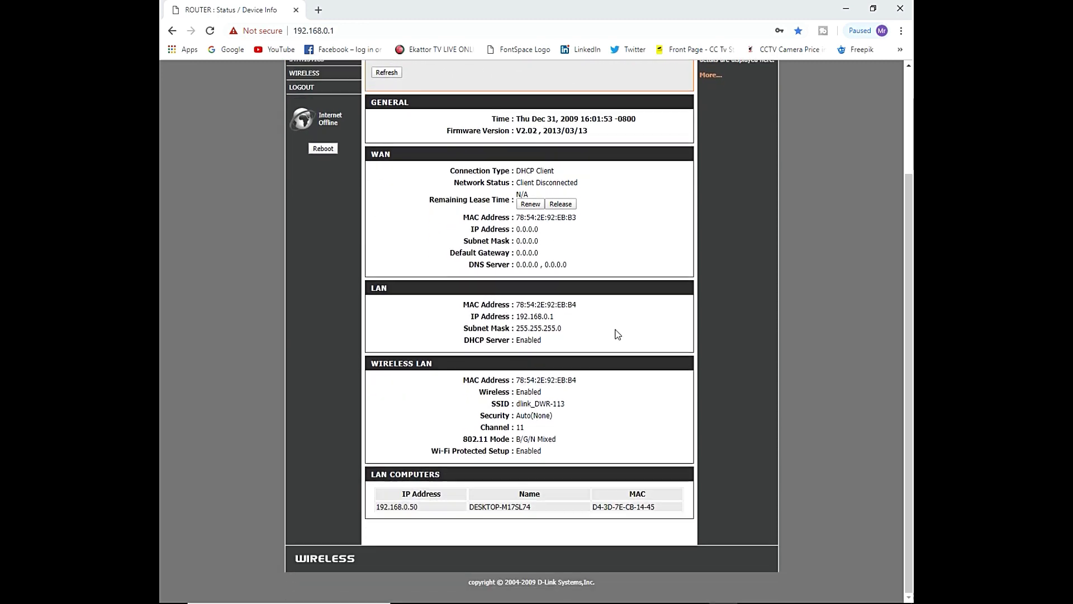
key(super)
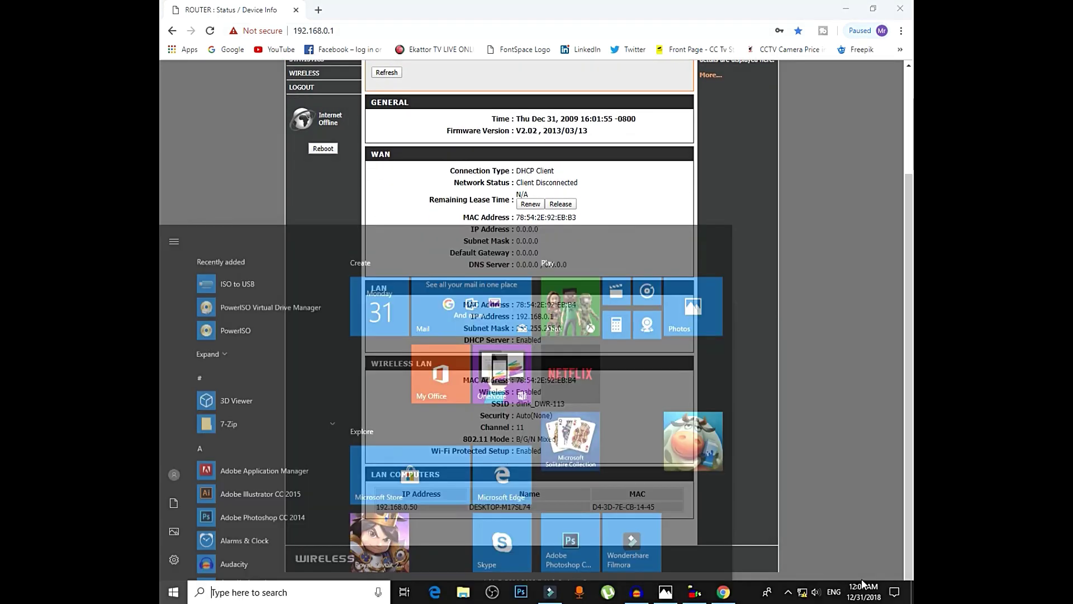
key(super)
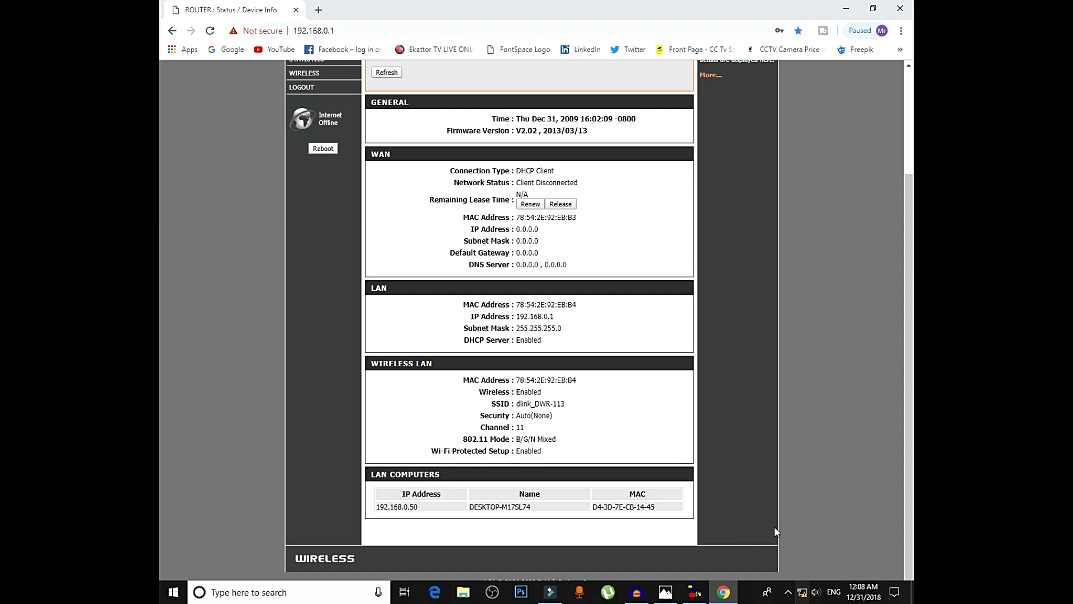
scroll(626, 391, up, 3)
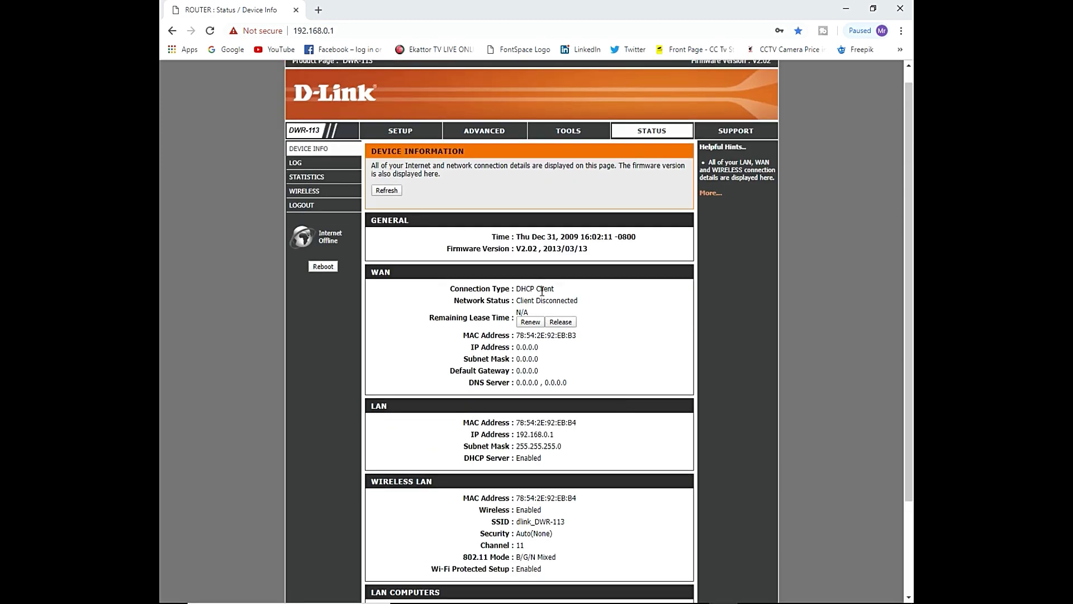
Step: Run the Internet Connection Setup Wizard to the connection type step, choosing the Astana, Dhaka time zone
click(411, 131)
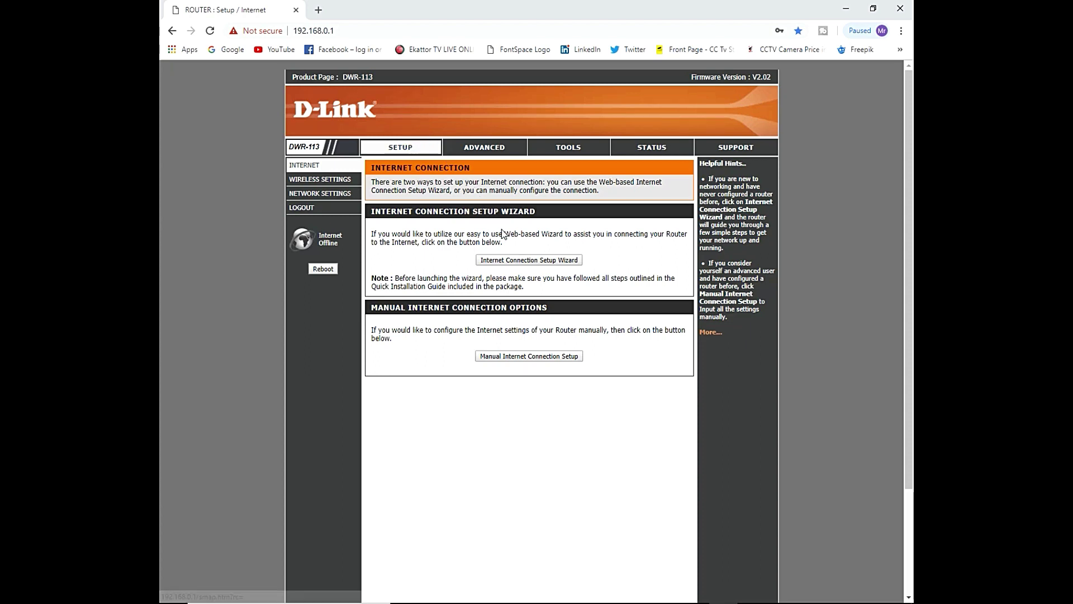
click(502, 262)
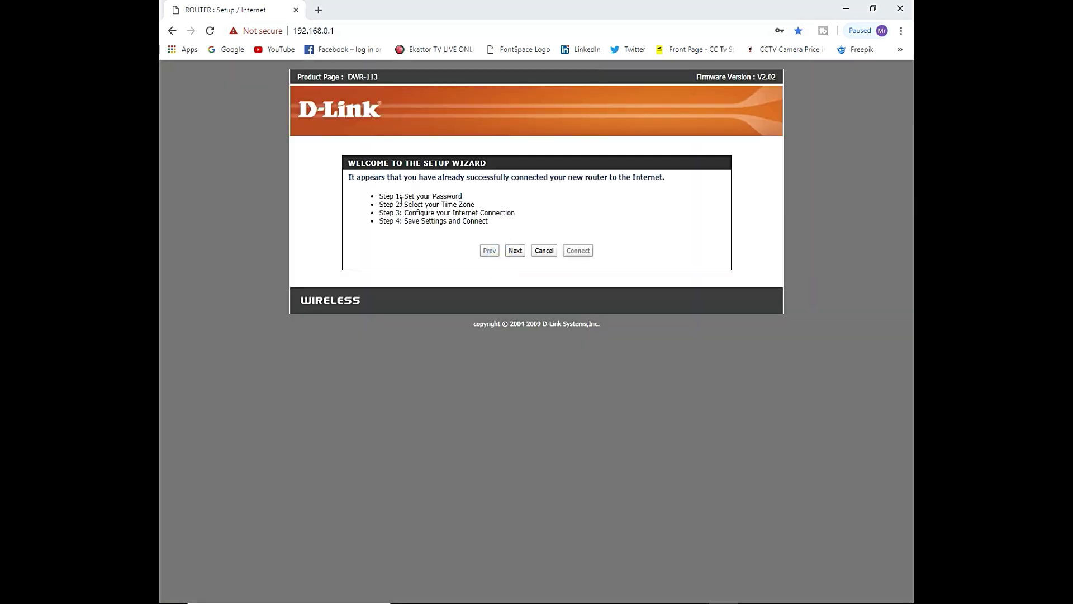
click(518, 251)
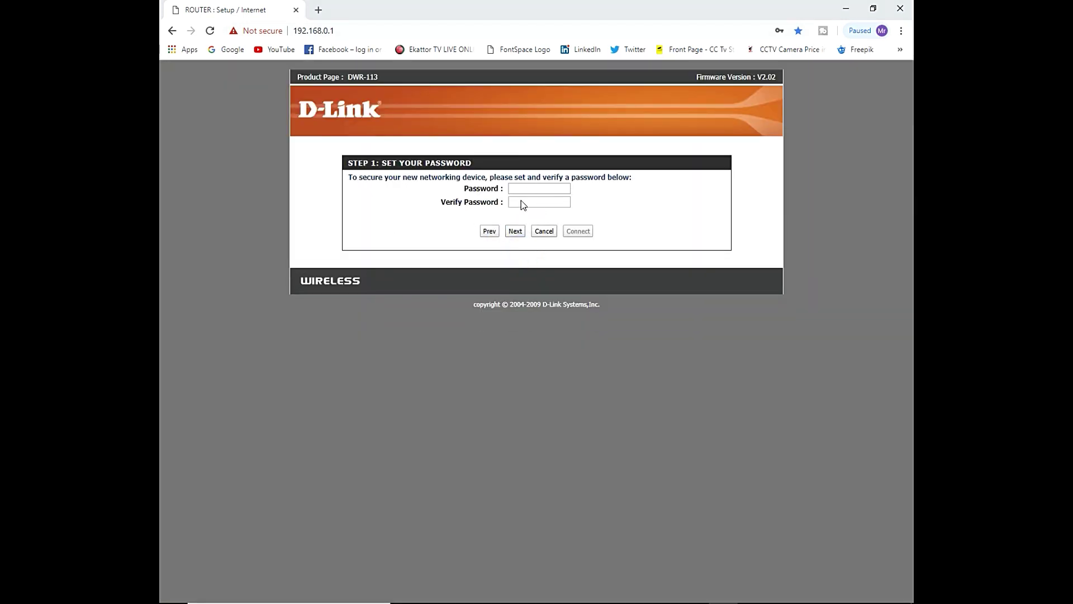
click(515, 231)
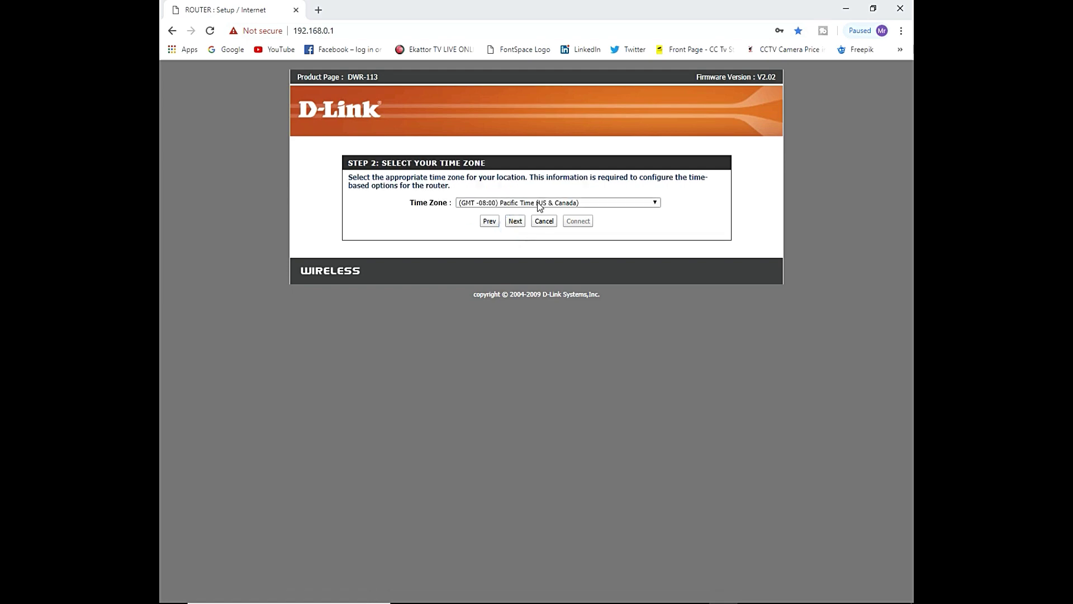
click(539, 204)
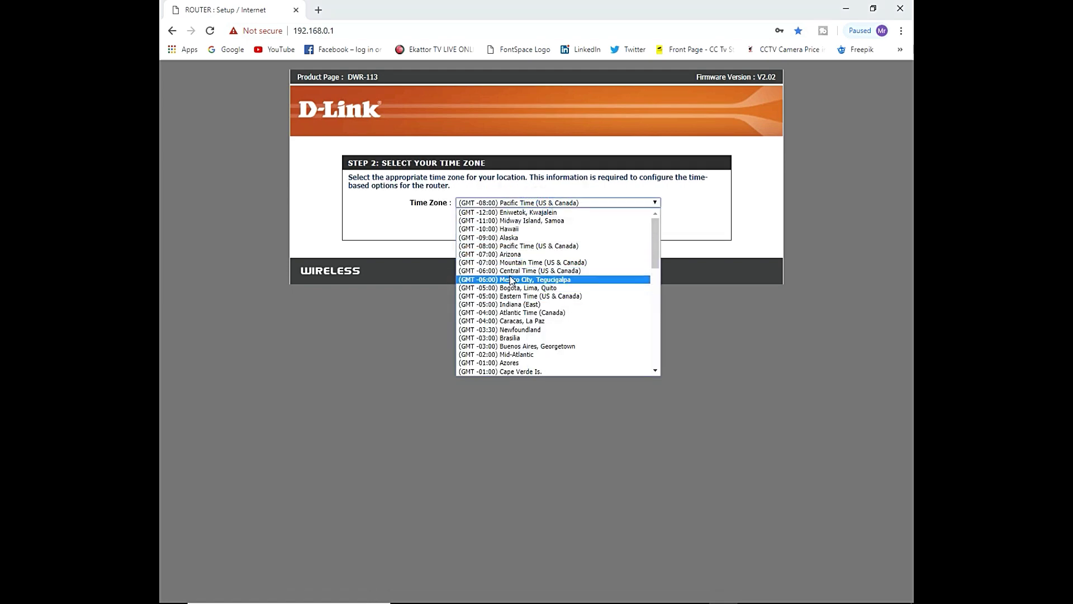
scroll(511, 280, down, 10)
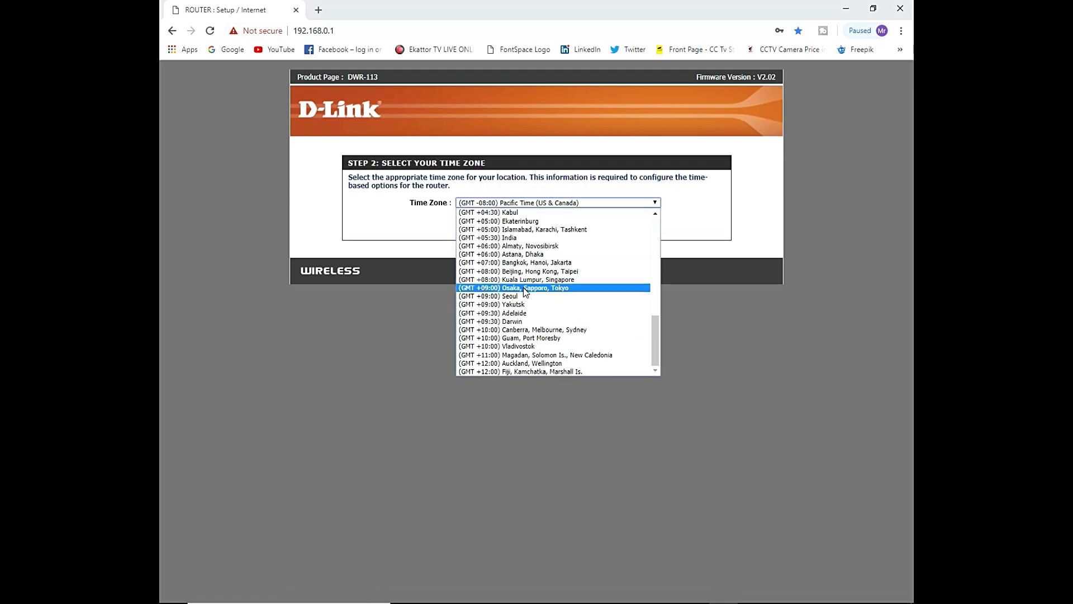
click(542, 254)
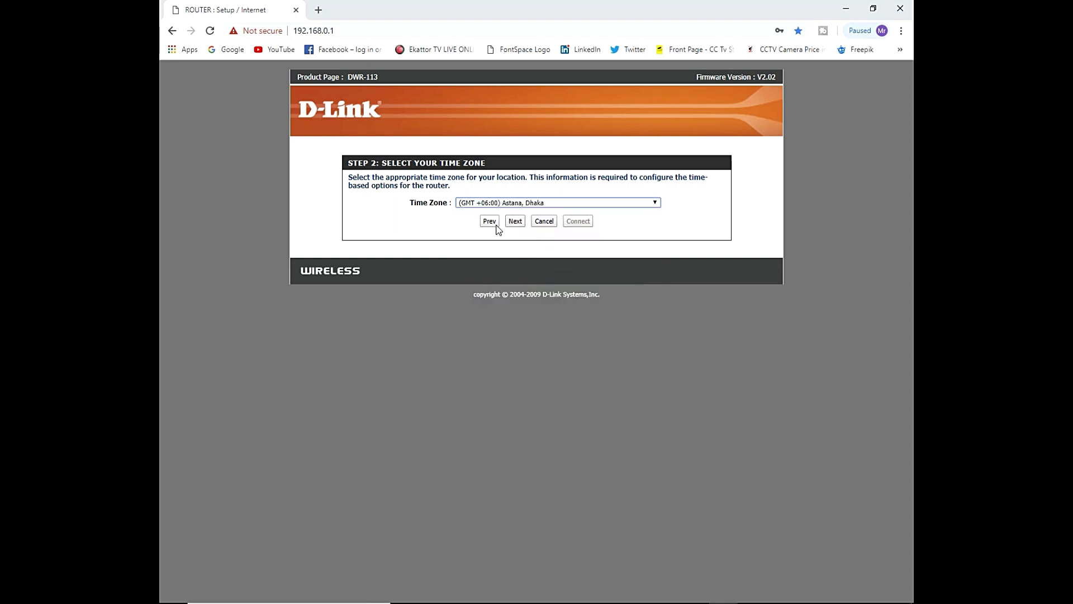
click(525, 221)
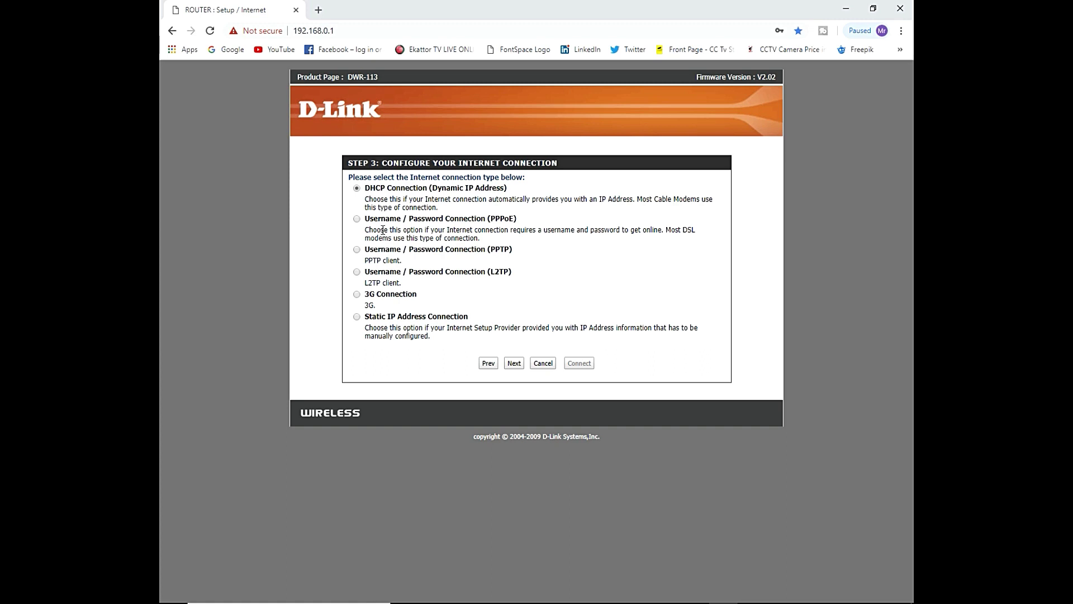
Step: Back out of the wizard, cancel it, and open Manual Internet Connection Setup, currently Dynamic IP (DHCP)
click(492, 363)
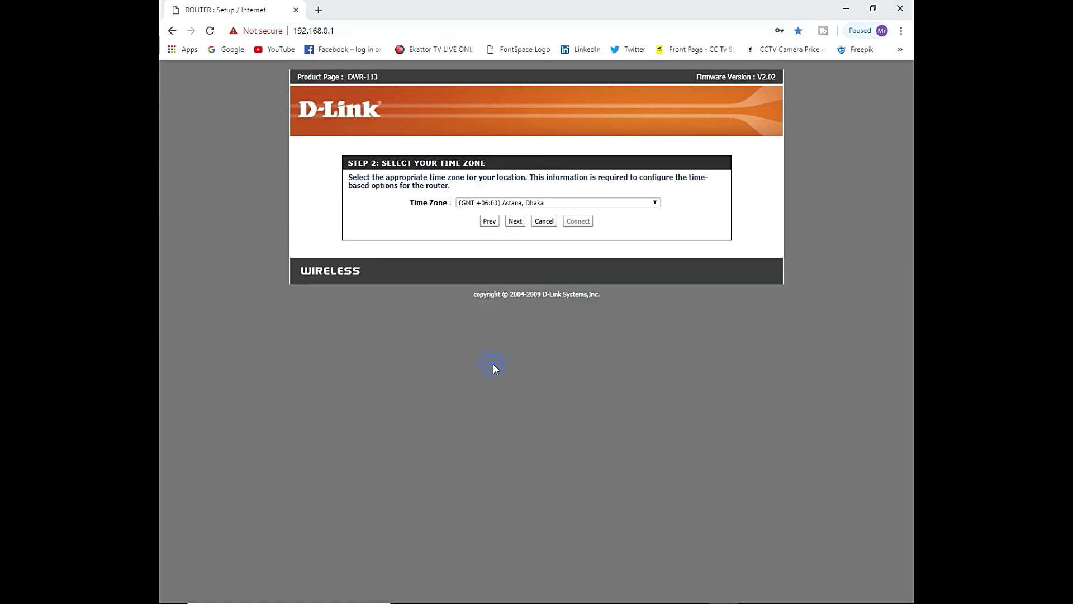
click(515, 221)
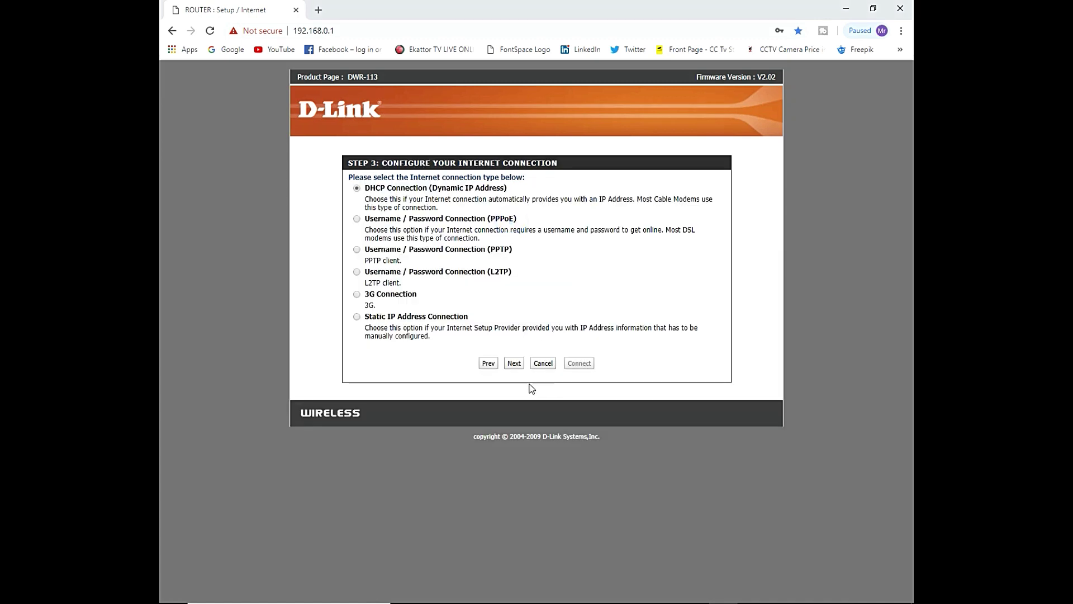
click(483, 363)
click(490, 222)
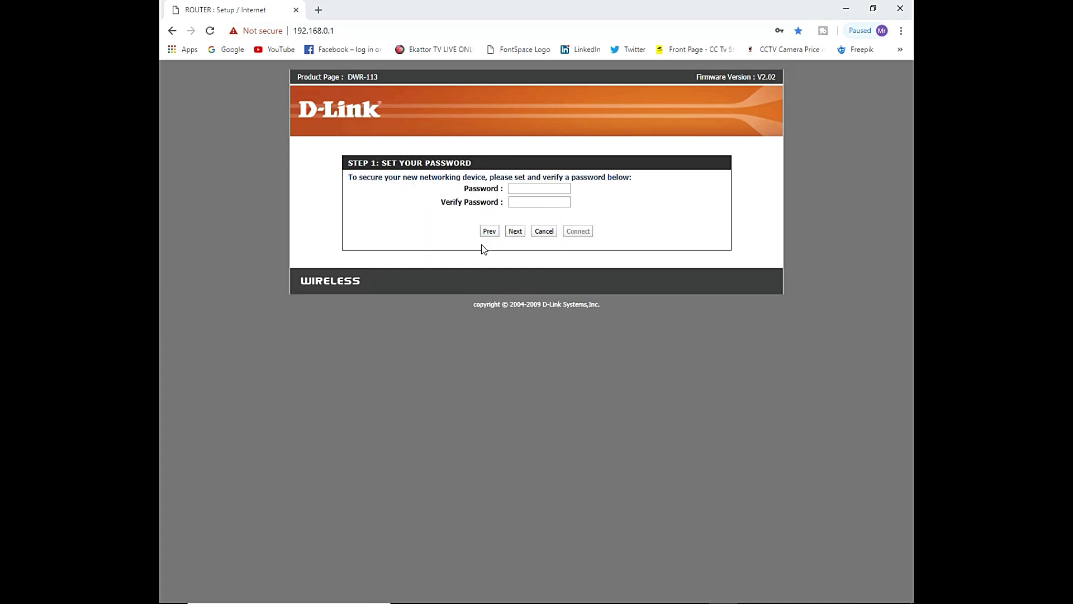
click(484, 231)
click(543, 255)
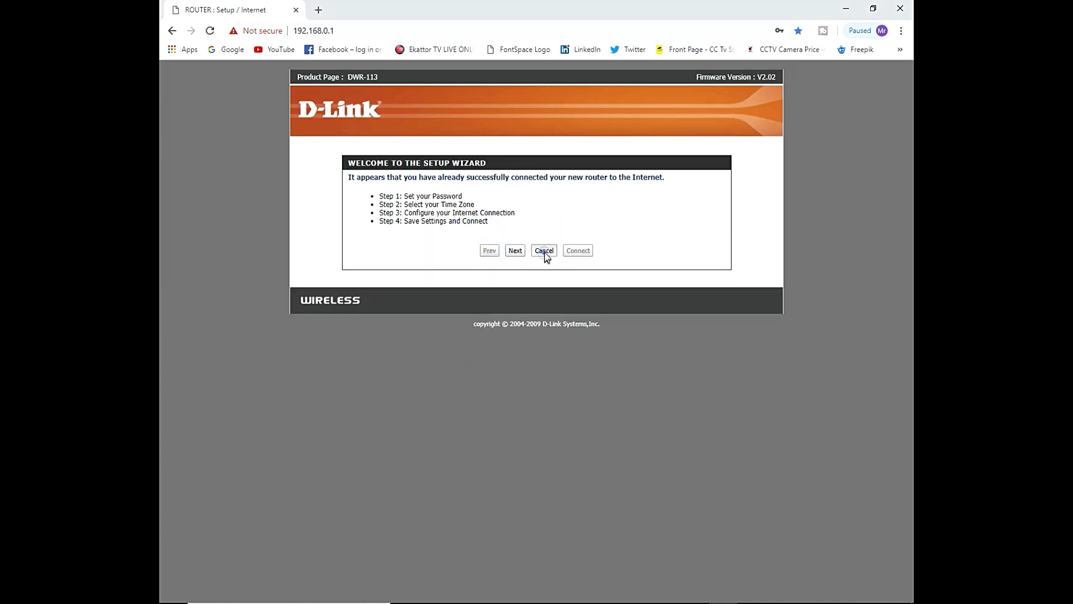
click(504, 357)
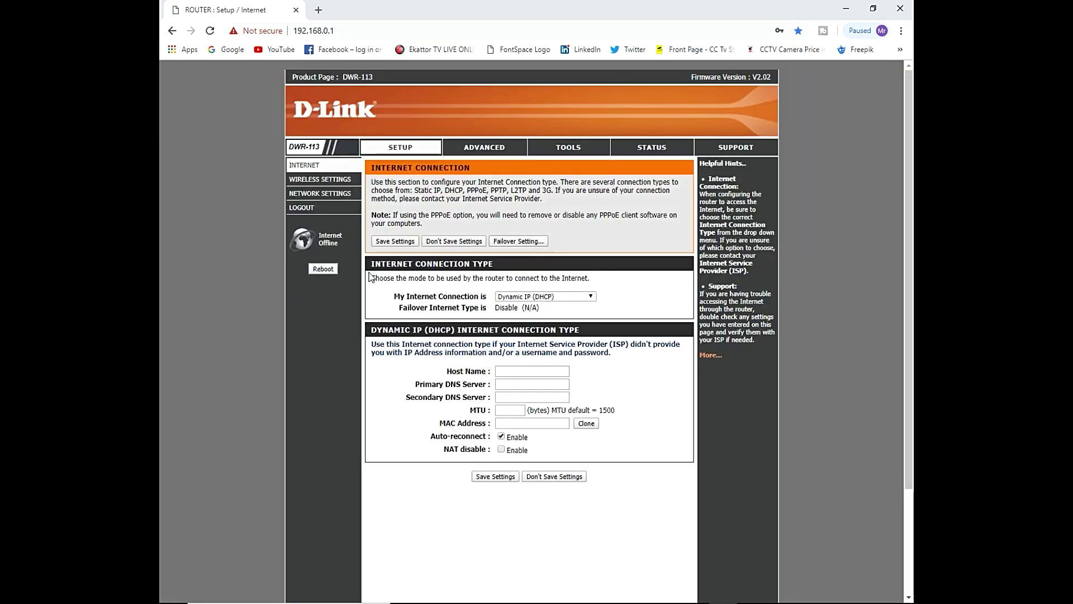
Step: Switch the connection type to PPPoE, briefly try Static IP, then return to PPPoE
click(541, 296)
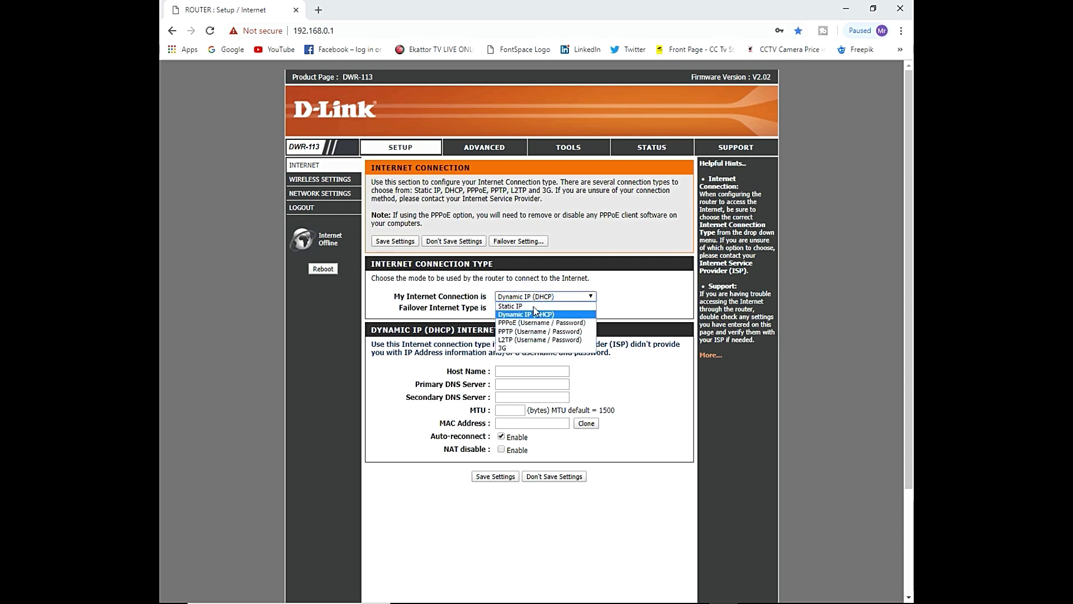
click(507, 325)
click(514, 362)
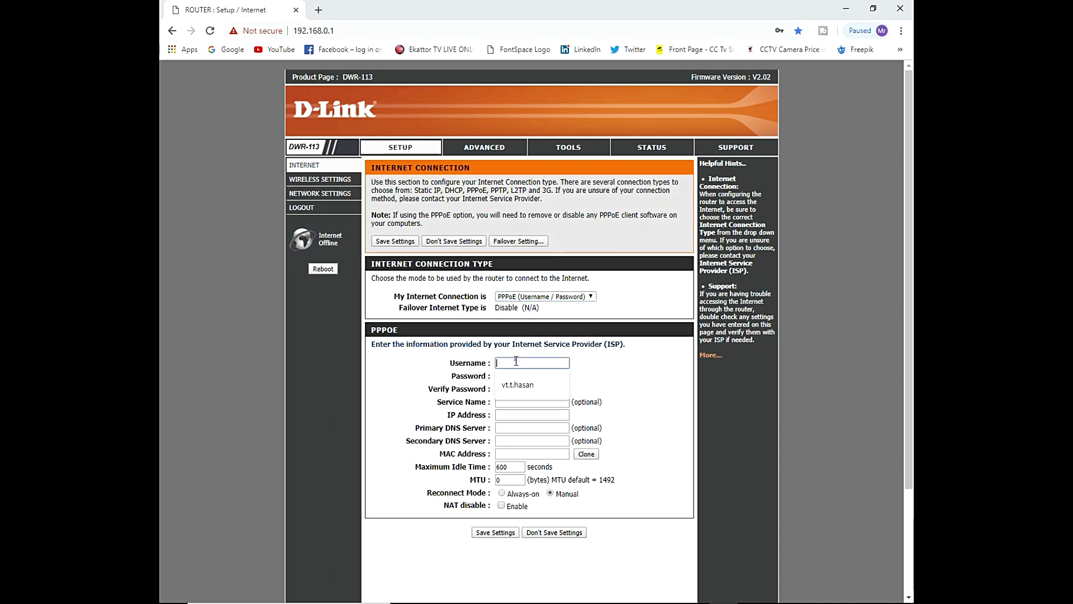
click(450, 366)
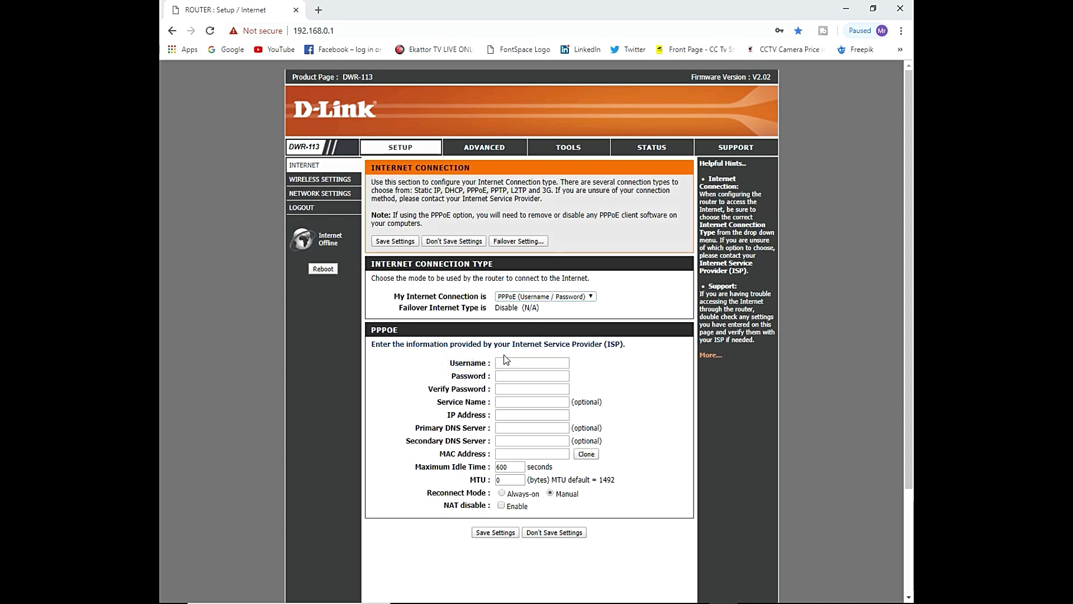
click(523, 297)
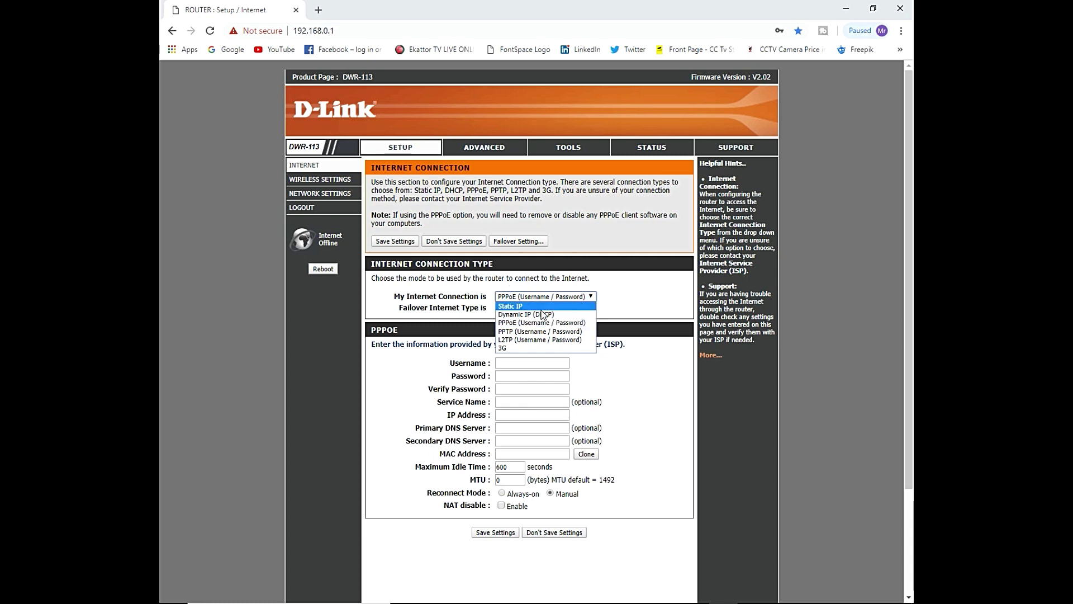
click(520, 306)
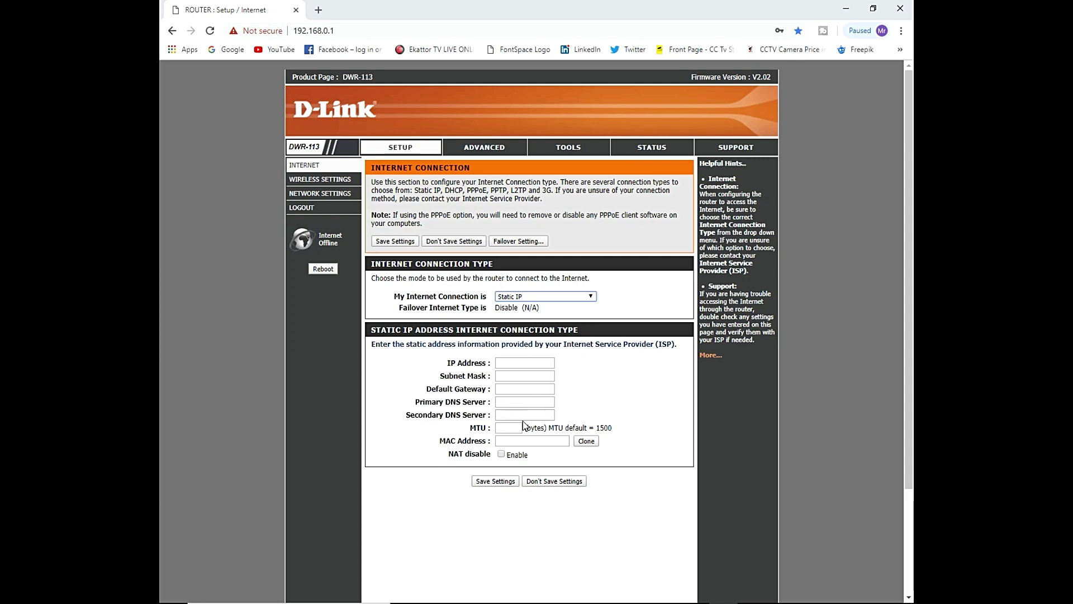
click(538, 296)
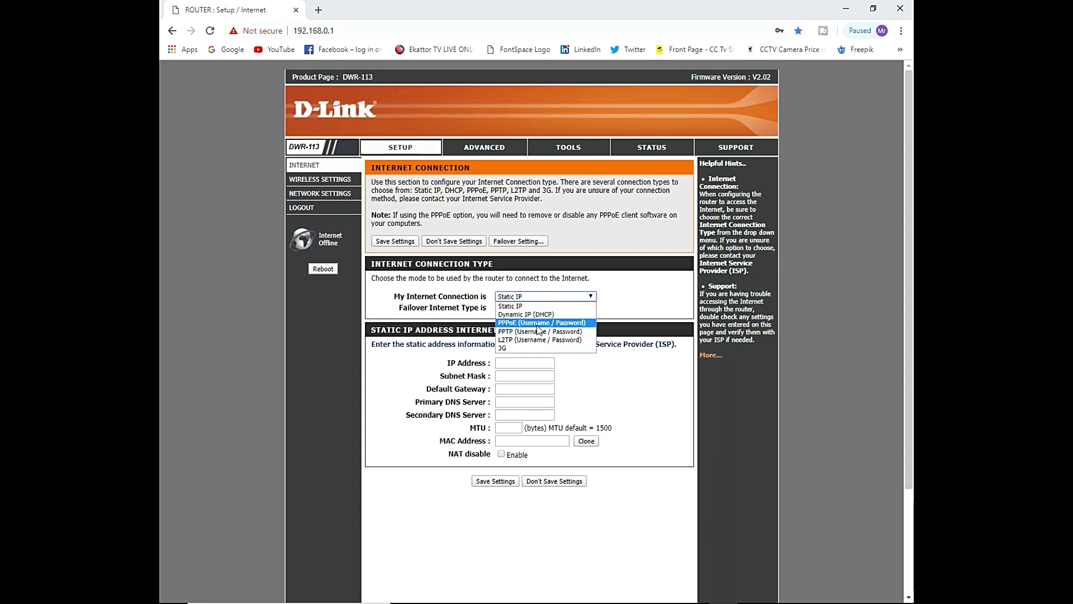
click(532, 324)
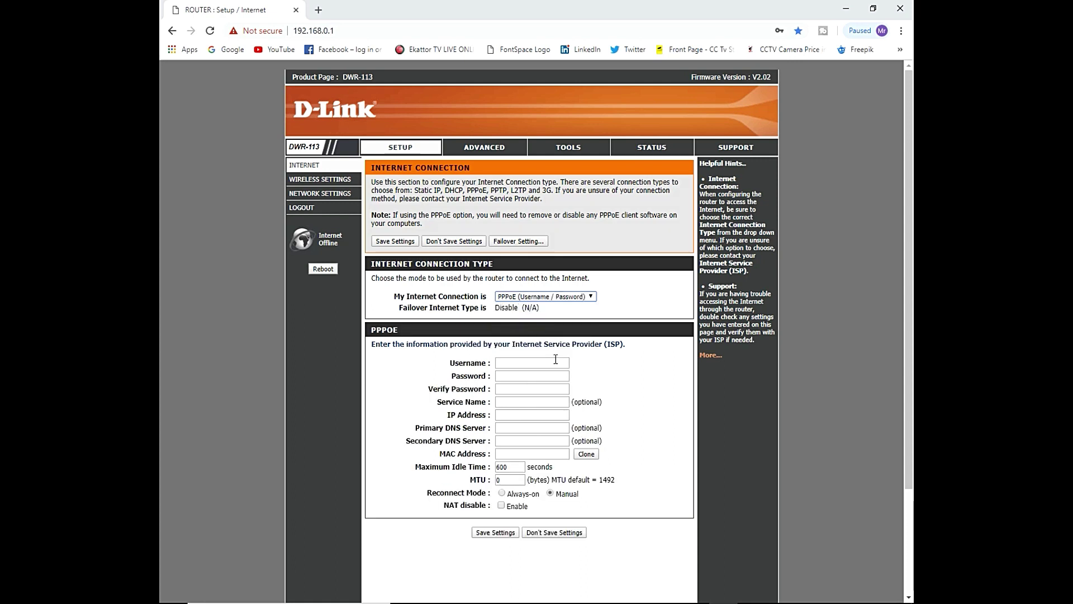
Step: Fill in the saved ISP username, then the ISP password in Password and Verify Password
click(519, 365)
click(513, 374)
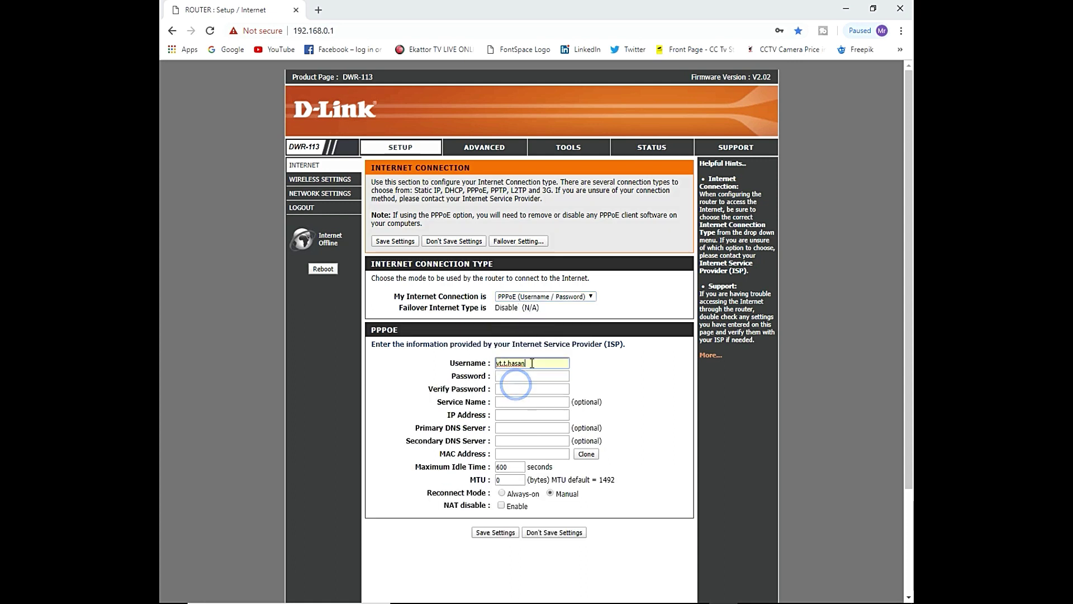
click(508, 379)
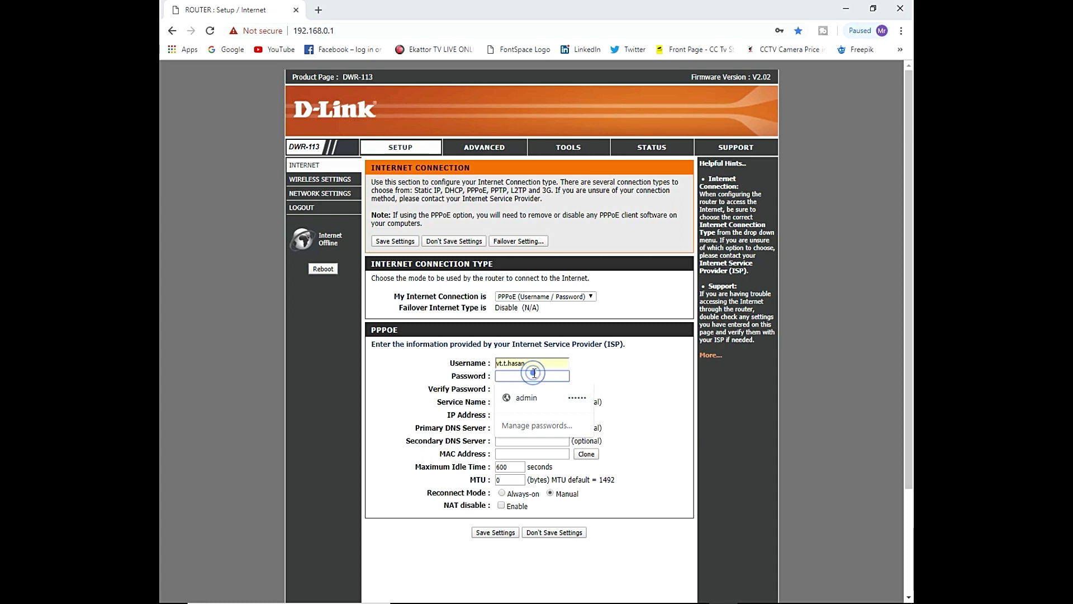
text(••)
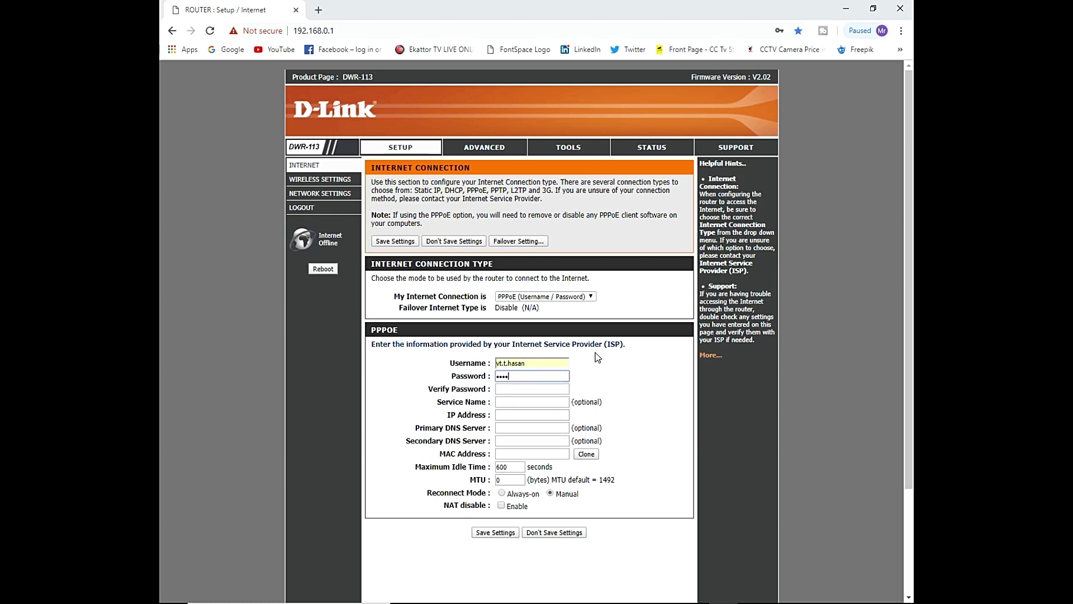
click(514, 388)
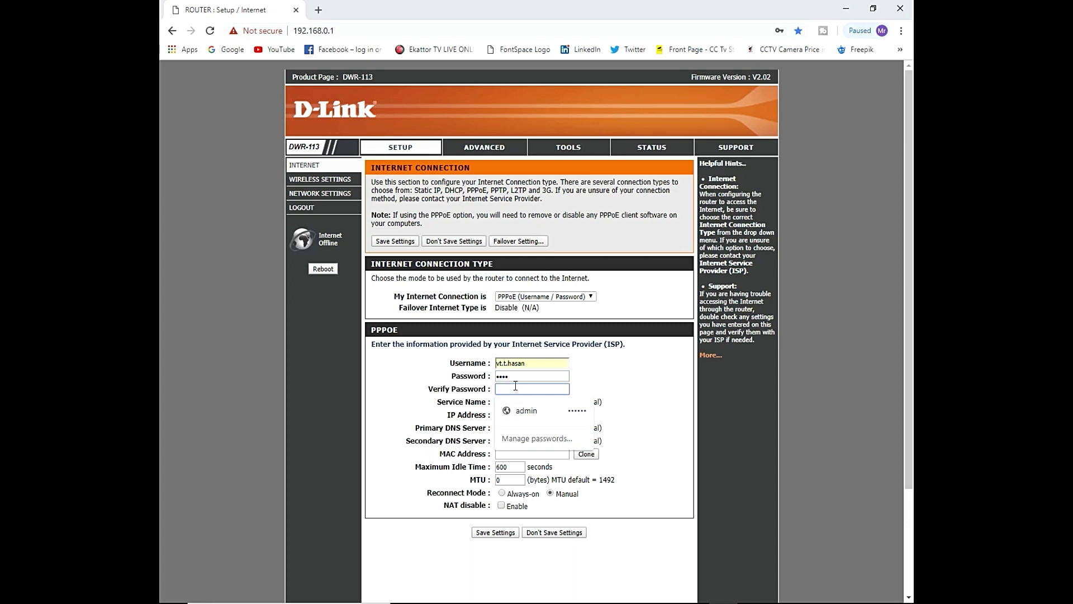
text(•)
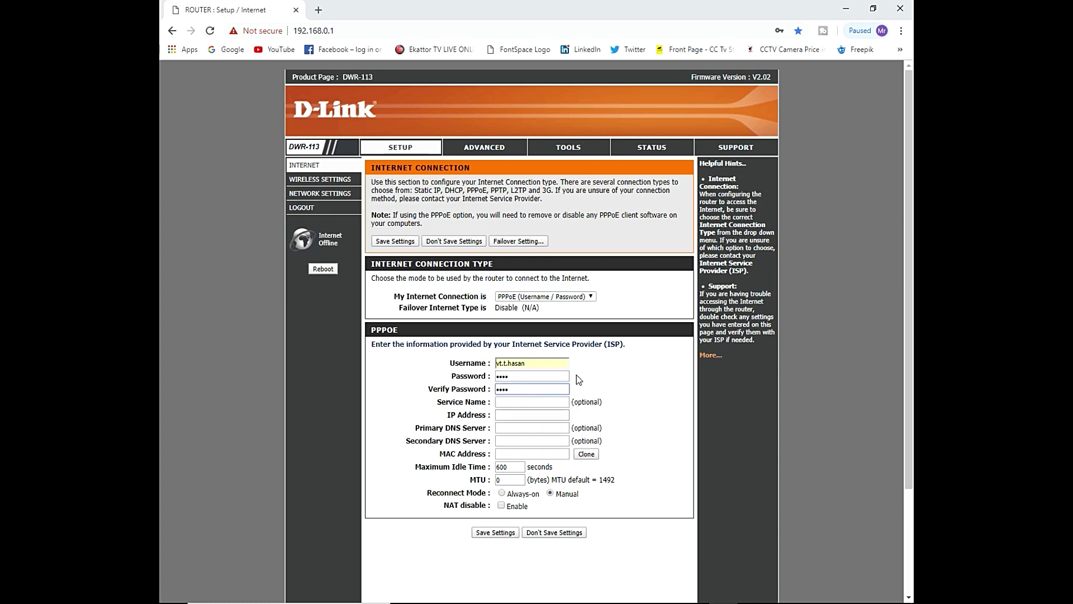
click(576, 374)
Step: Save the PPPoE settings, wait out the restart countdown, and reload 192.168.0.1, which is unreachable
click(496, 532)
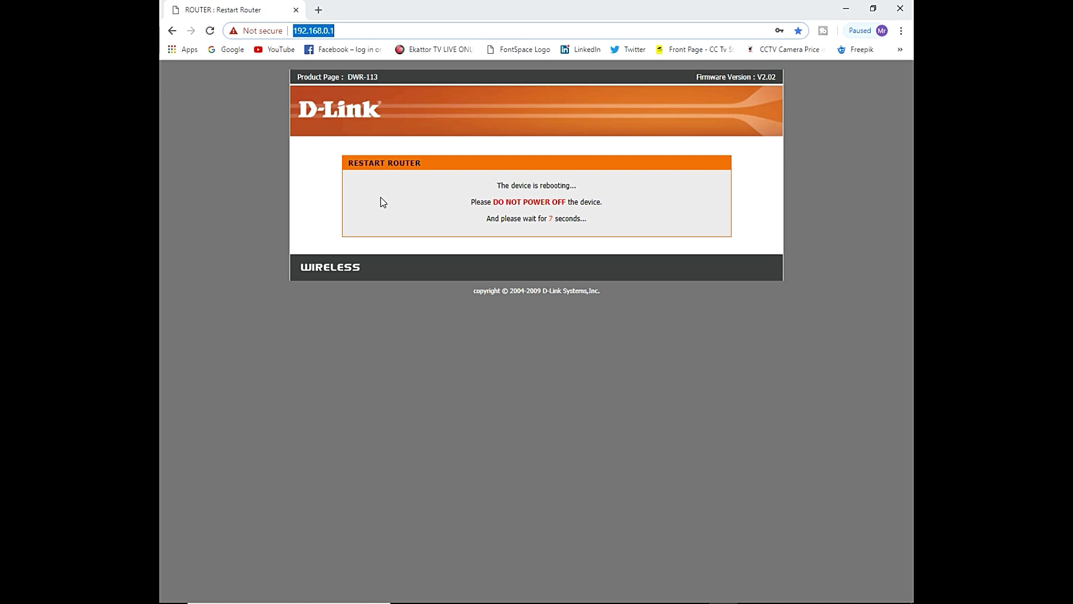
key(Return)
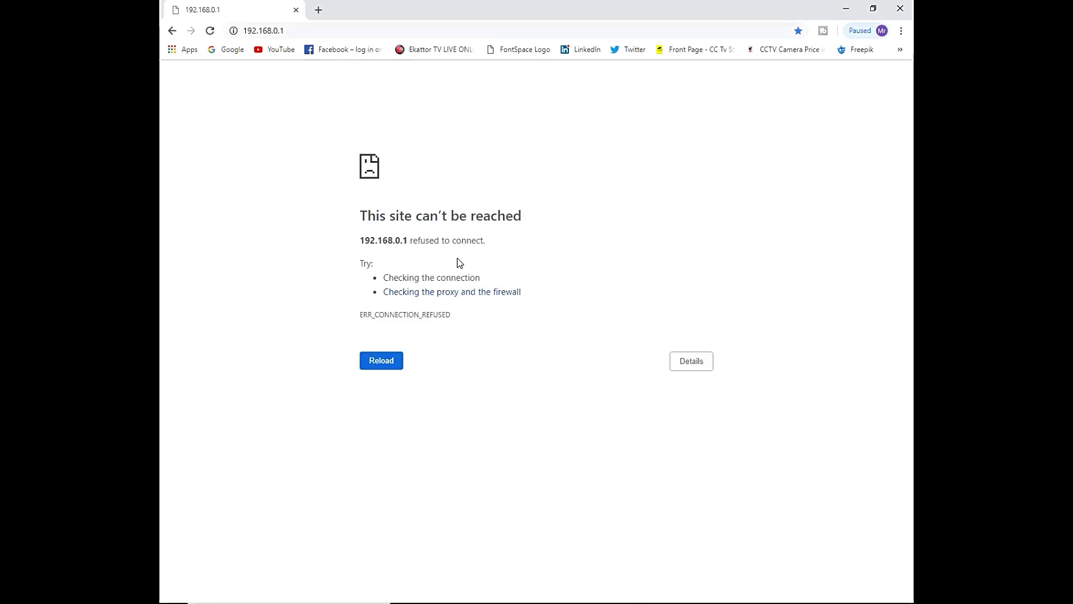
click(309, 31)
key(Return)
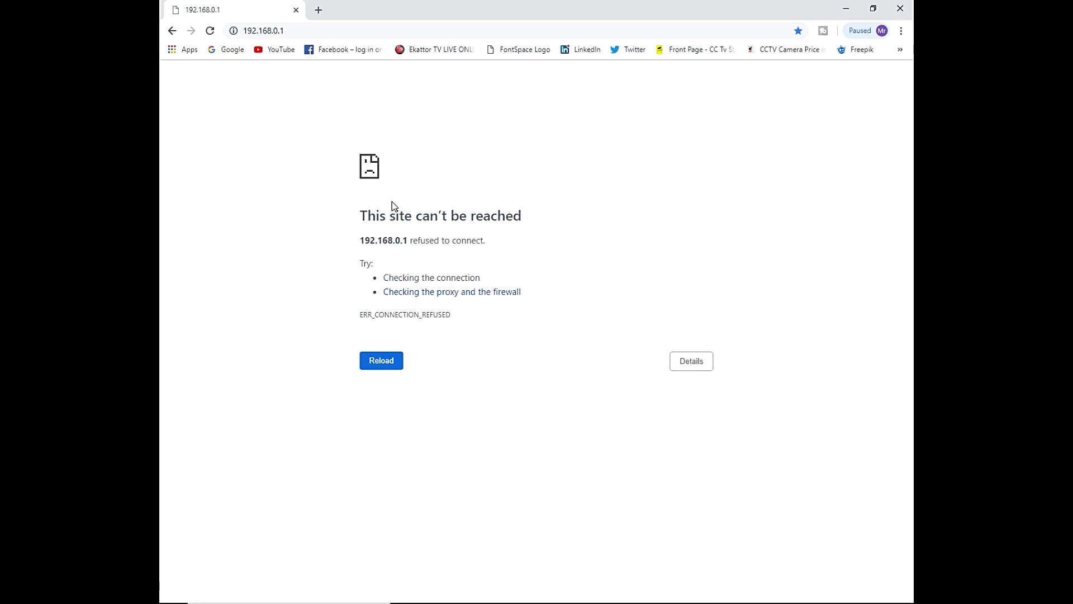
Step: Reload the router page, log in with the saved admin credentials, and review Device Info
click(210, 30)
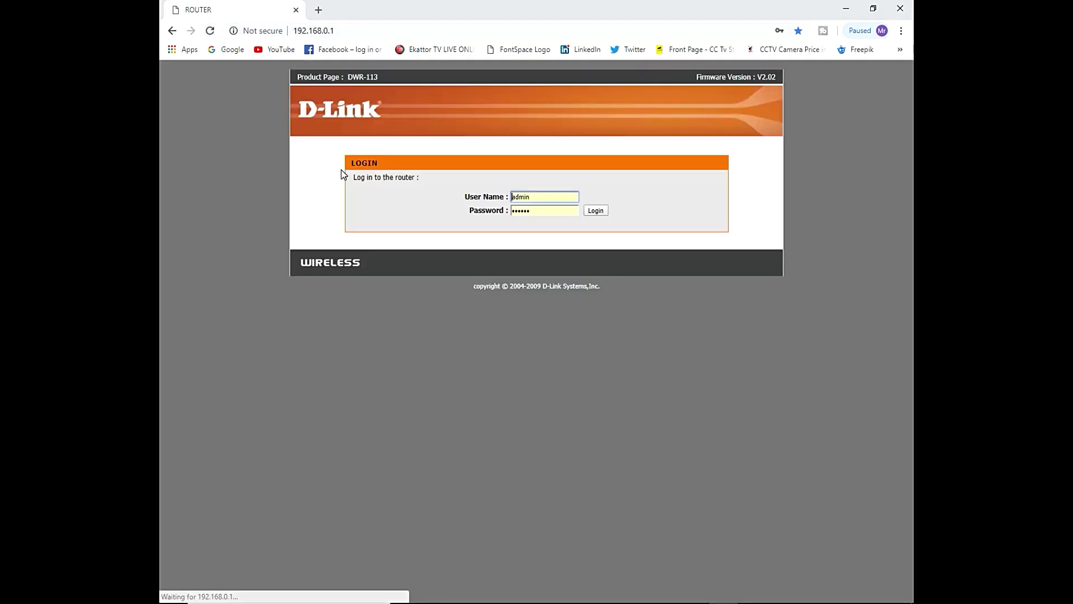
double_click(546, 210)
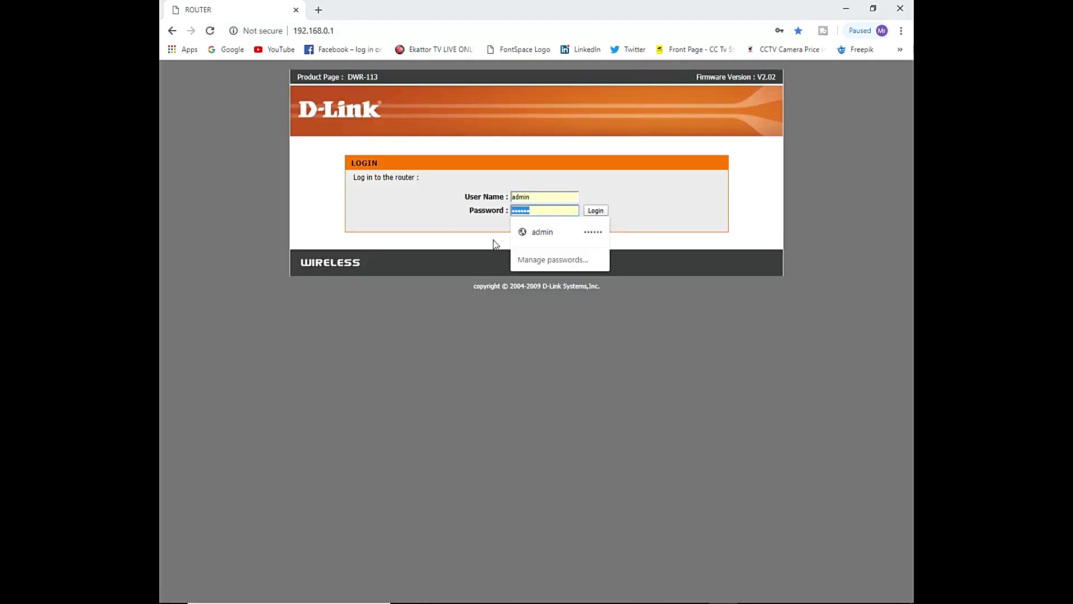
text(a)
key(BackSpace)
click(522, 231)
key(Return)
scroll(583, 313, down, 1)
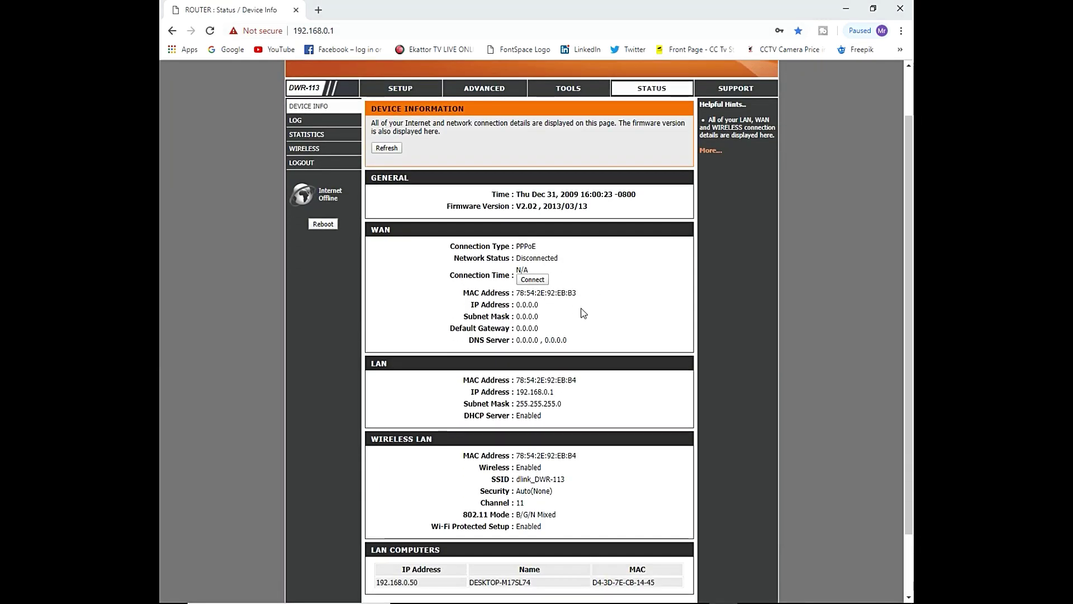
scroll(593, 324, down, 2)
scroll(556, 193, up, 2)
scroll(557, 193, down, 1)
mouse_move(807, 597)
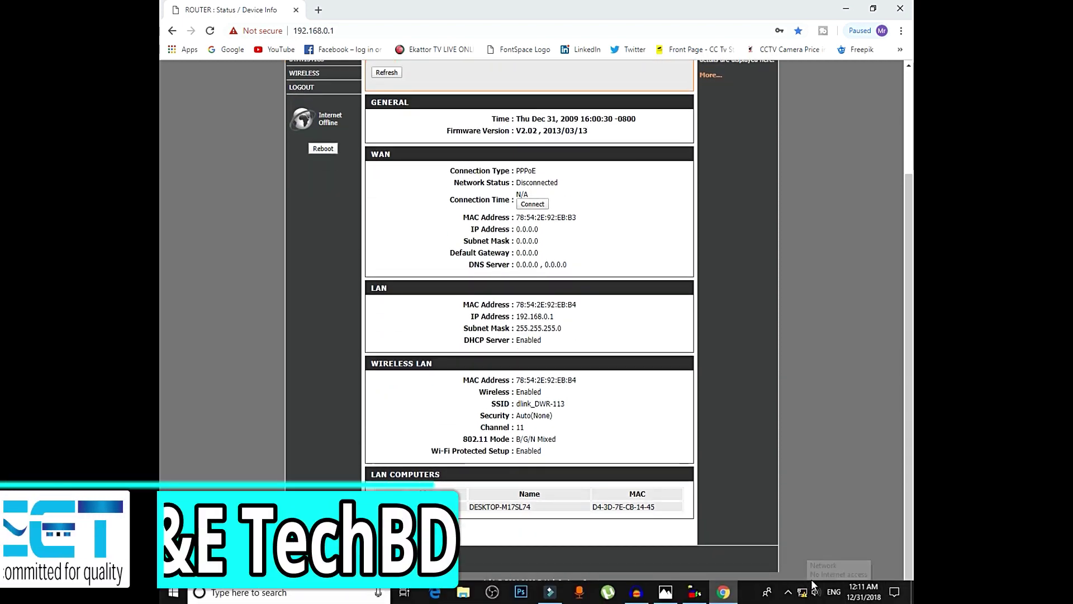
scroll(567, 296, up, 2)
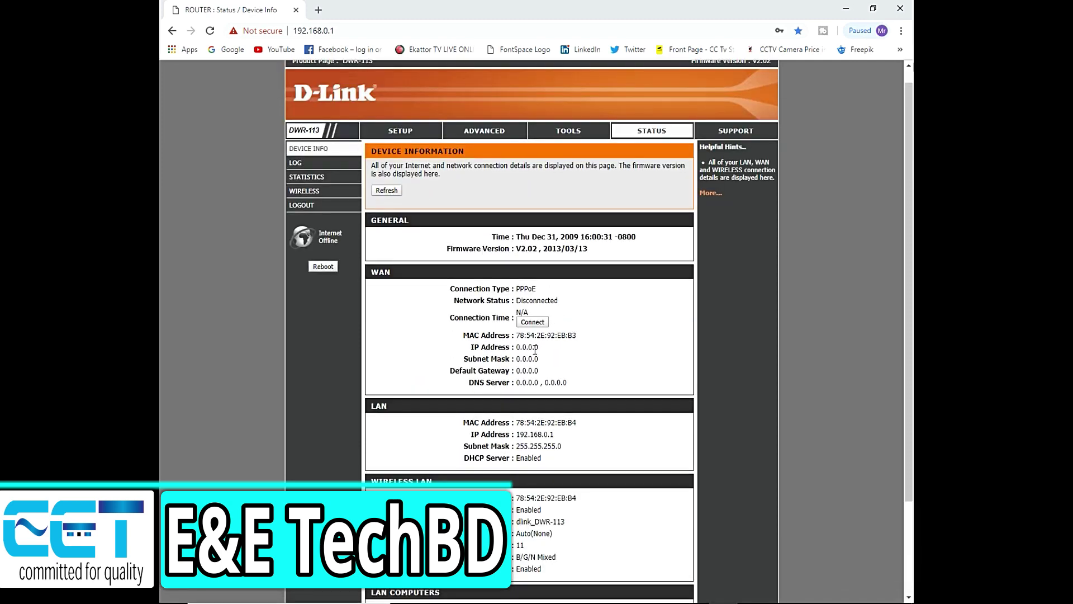
Step: Connect the PPPoE WAN, test Disconnect and Connect, and confirm Internet Online
click(544, 321)
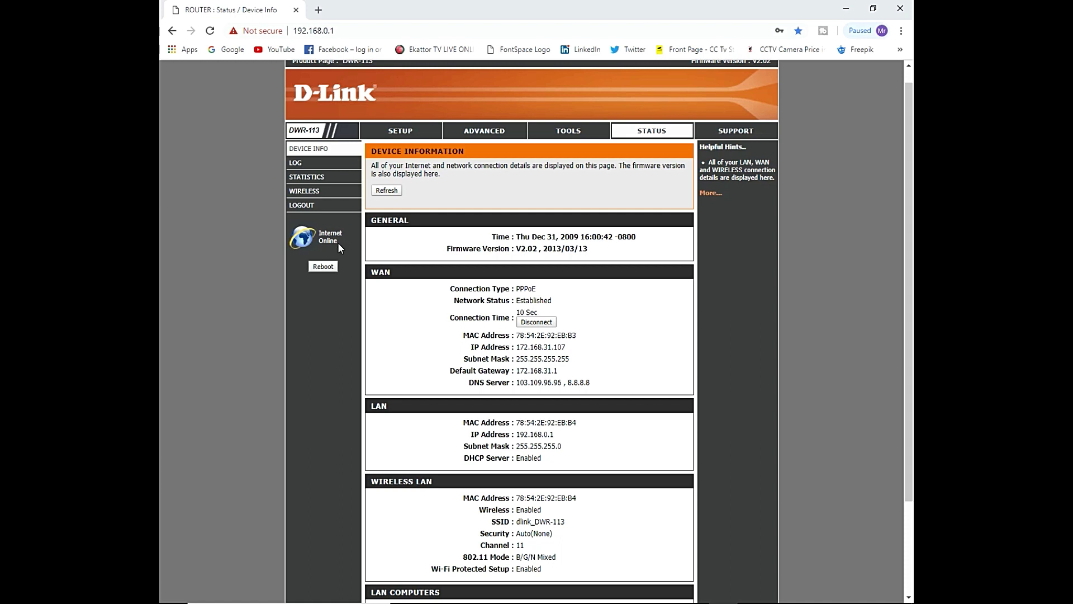
triple_click(337, 242)
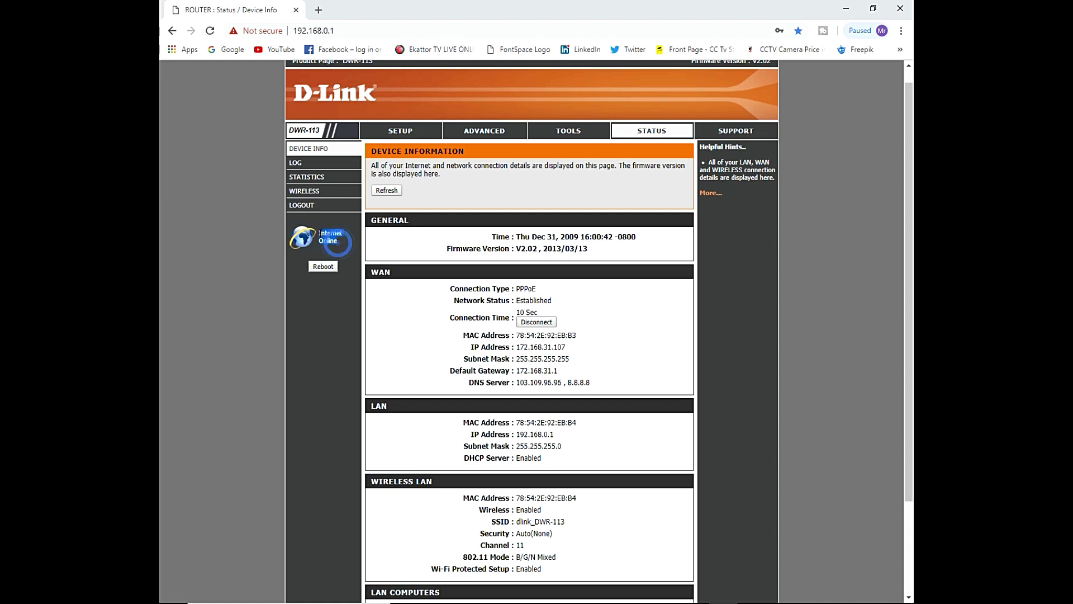
click(529, 322)
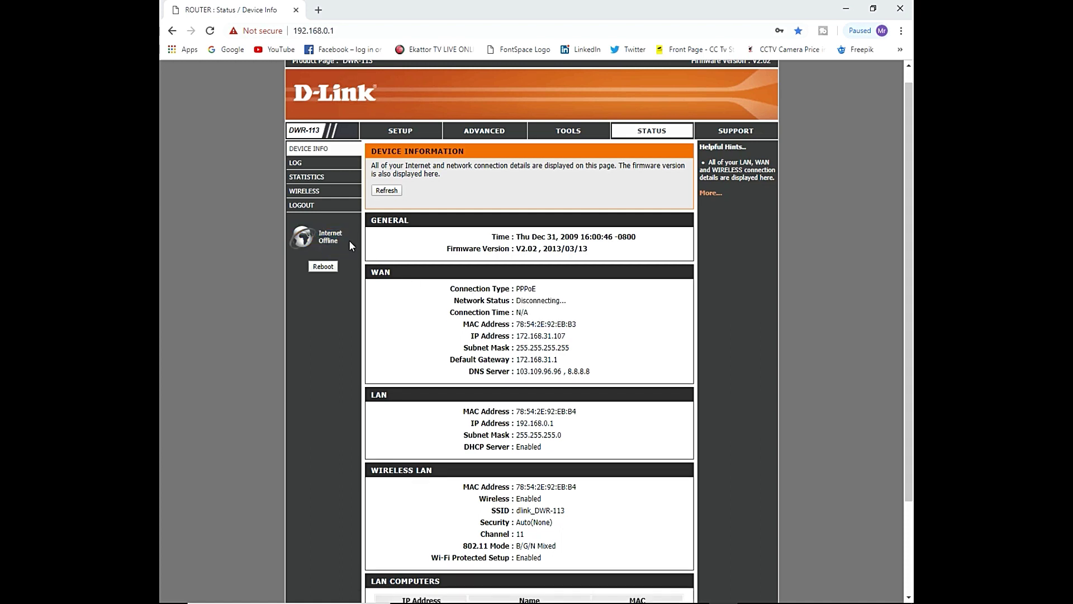
triple_click(323, 240)
click(337, 240)
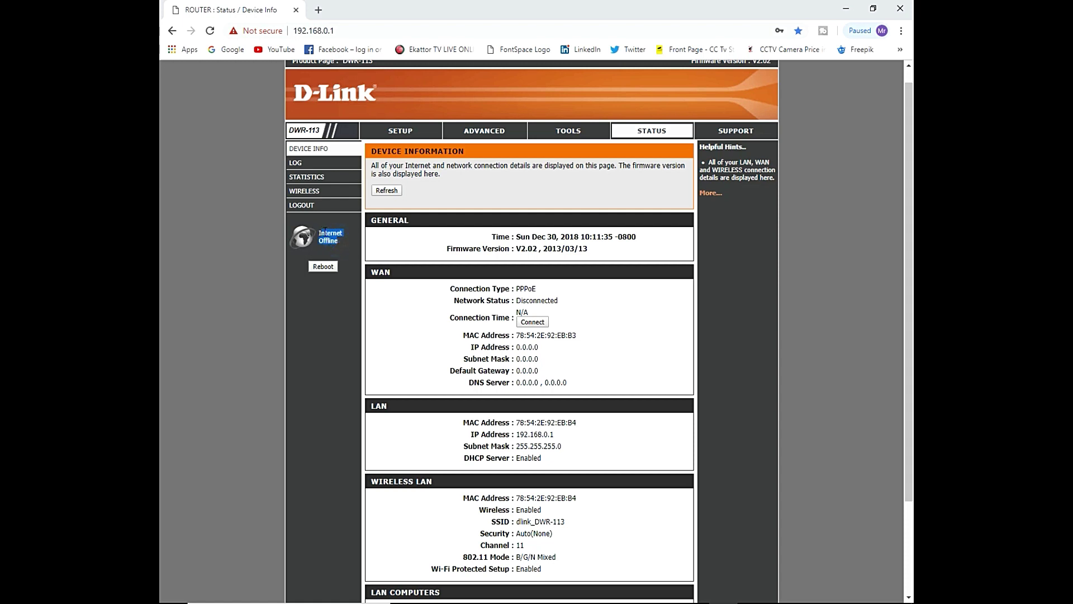
click(528, 321)
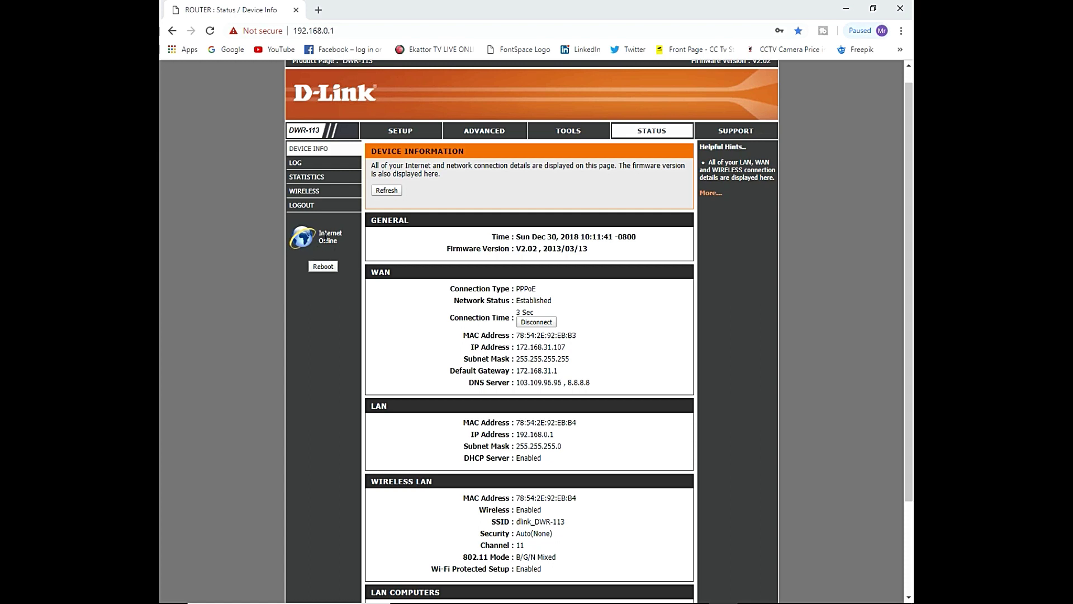
mouse_move(317, 230)
mouse_down()
mouse_move(341, 246)
mouse_move(331, 244)
mouse_up()
click(331, 245)
Step: Check the connected computer's IP address in the Device Info LAN list
scroll(341, 240, down, 2)
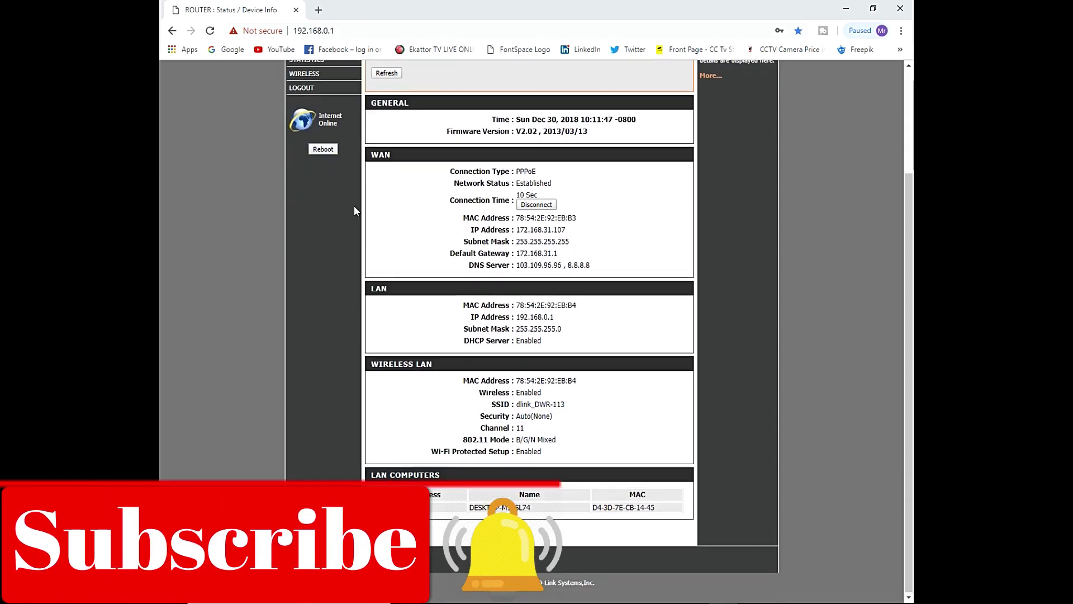
scroll(354, 211, up, 2)
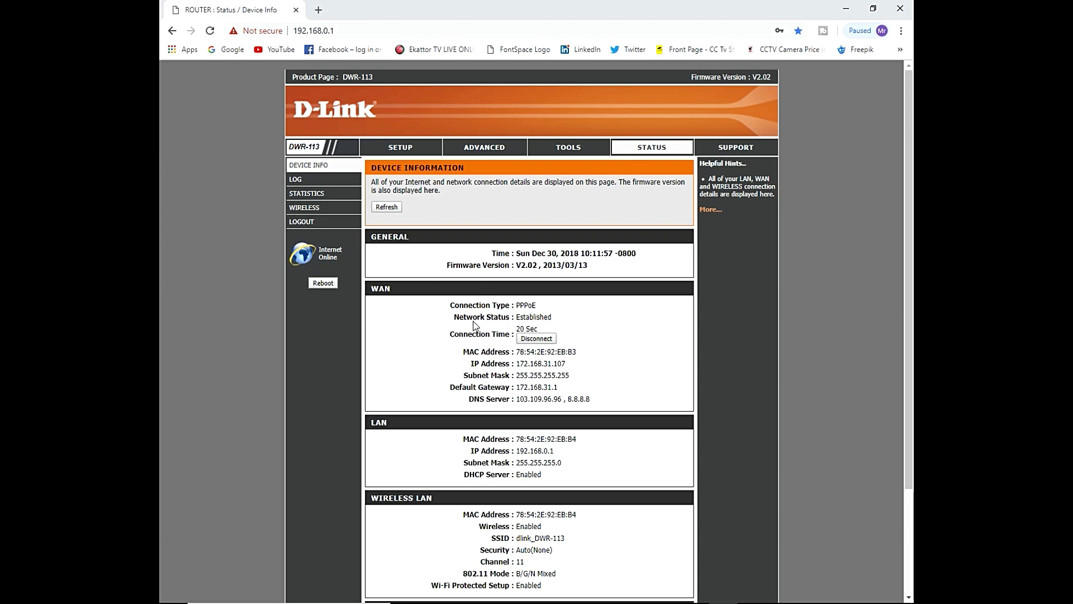
scroll(307, 257, down, 2)
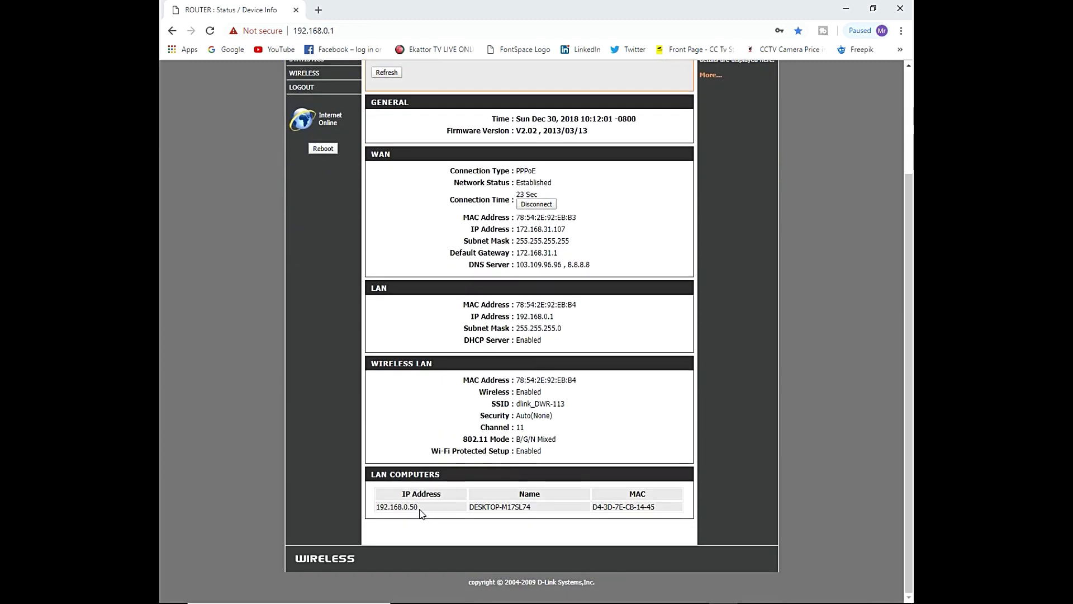
drag(419, 507, 403, 508)
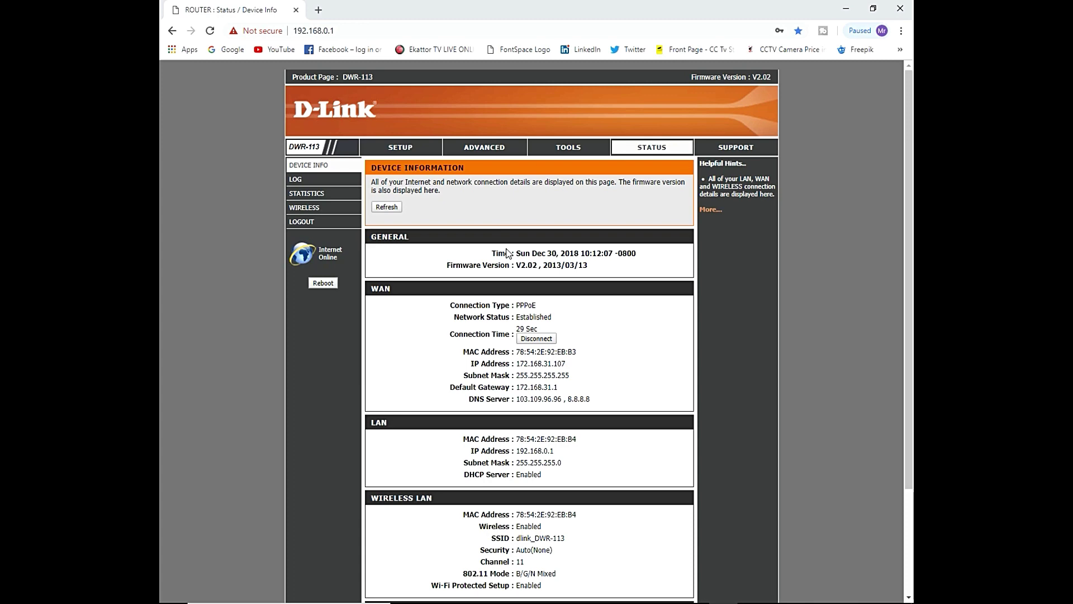
Step: Rerun the Internet connection setup wizard with the Astana, Dhaka time zone
click(411, 146)
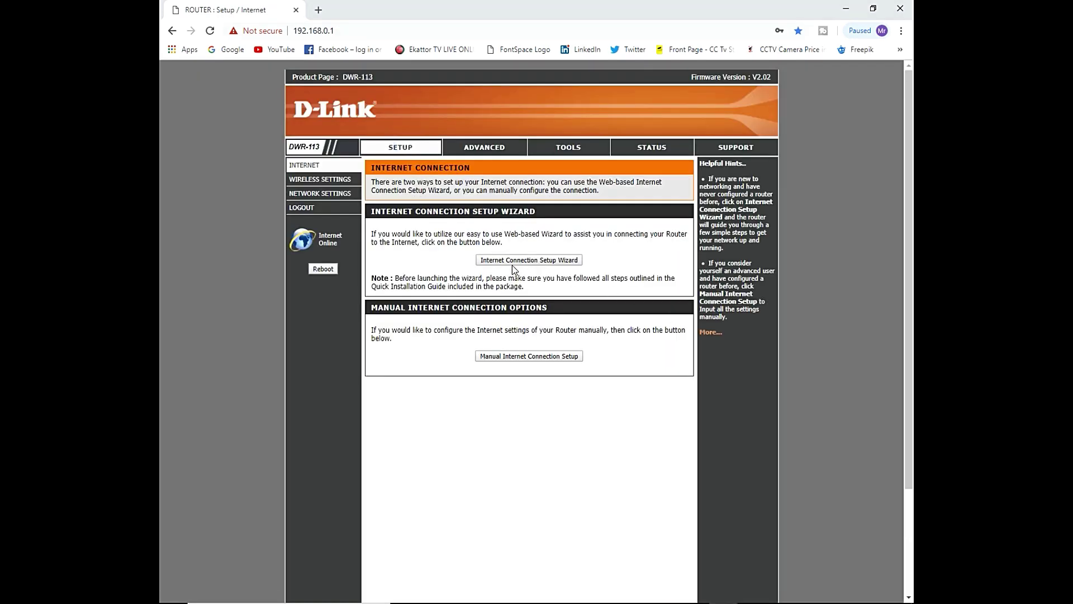
click(509, 261)
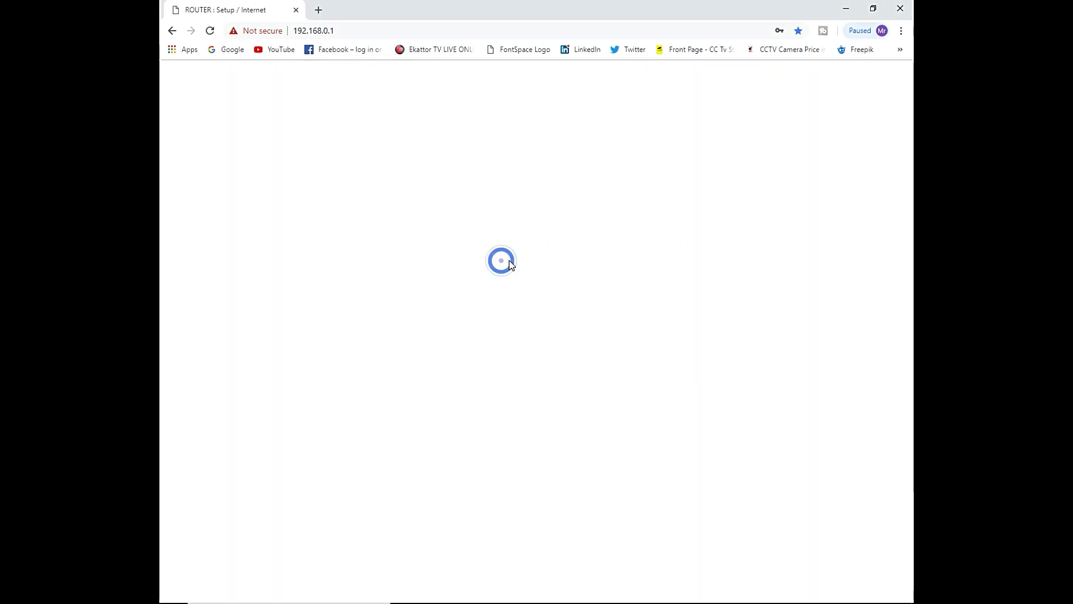
click(517, 249)
click(517, 234)
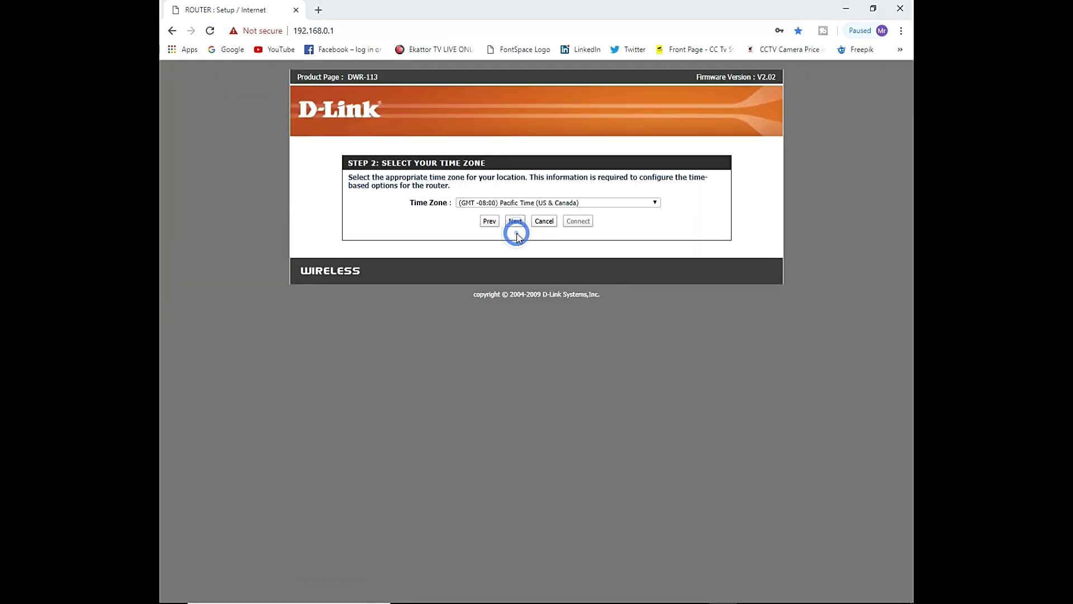
click(542, 204)
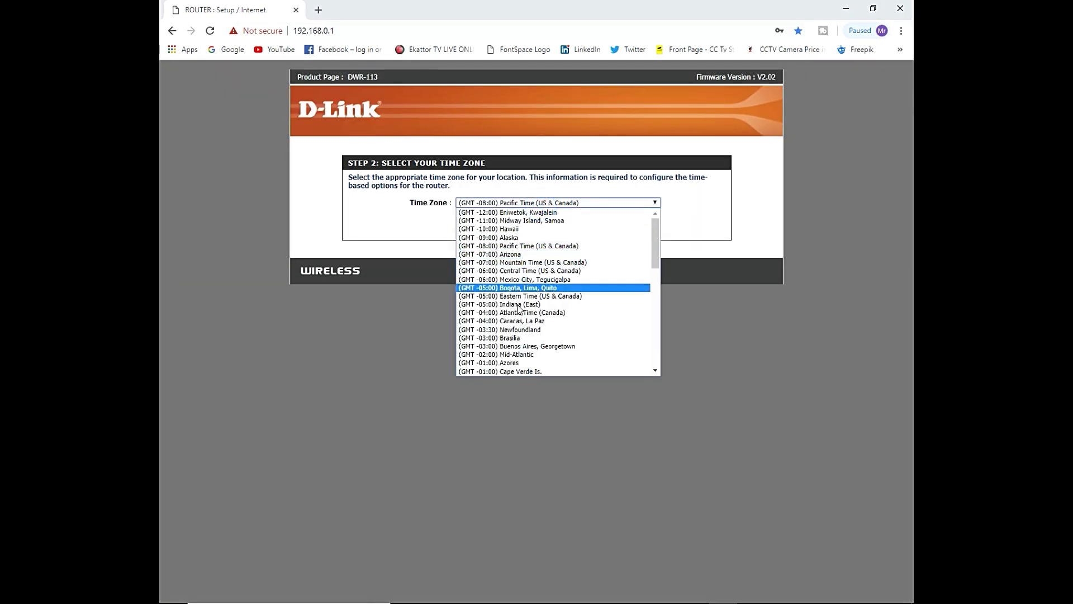
scroll(519, 313, down, 15)
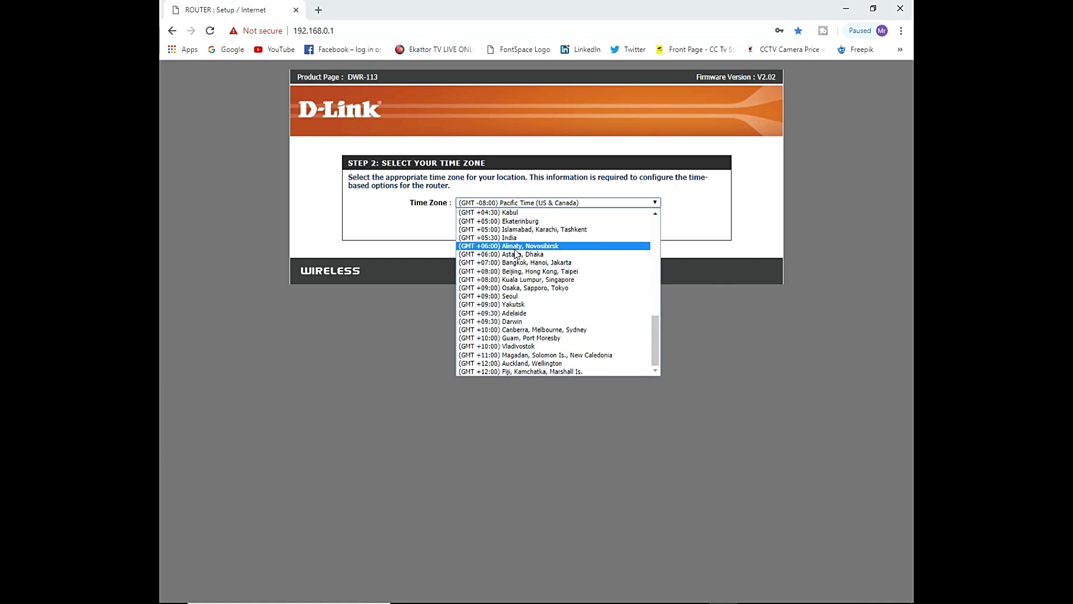
click(514, 255)
click(514, 222)
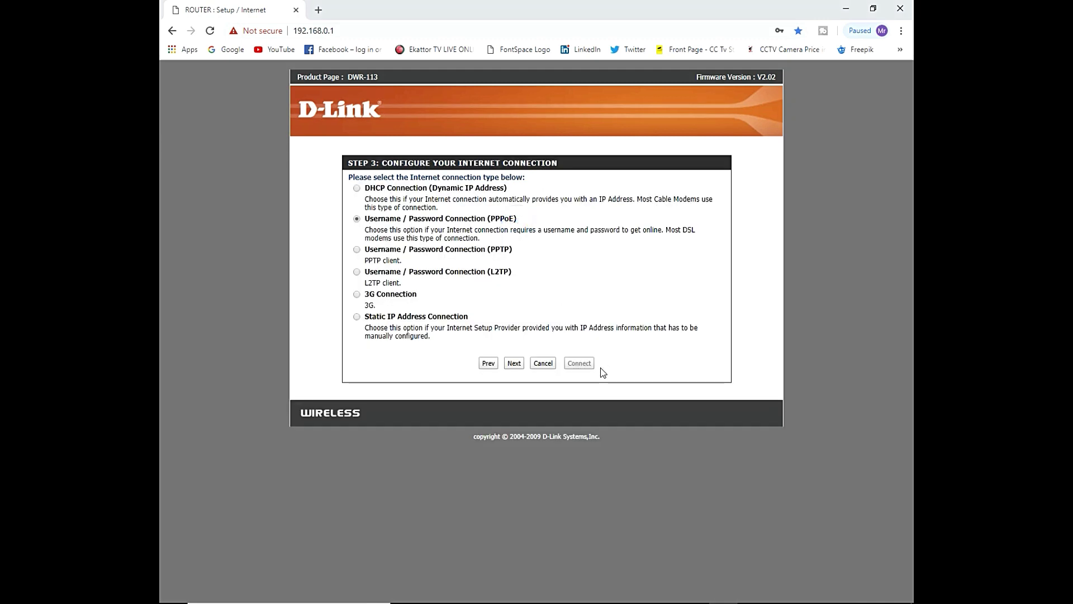
Step: Confirm the PPPoE password in the wizard, save and connect, then reload 192.168.0.1
click(513, 363)
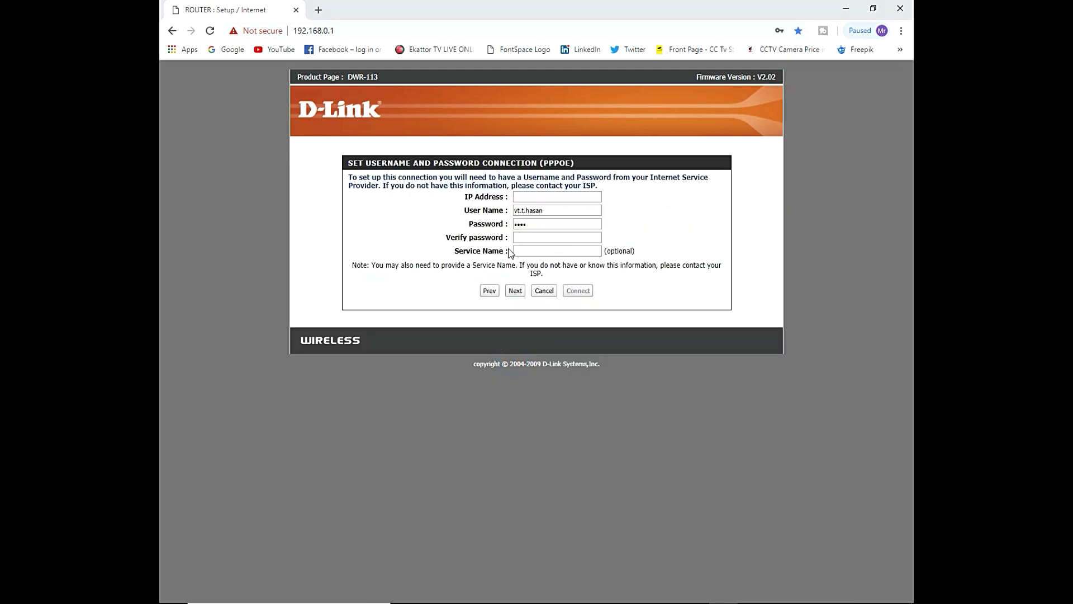
click(519, 237)
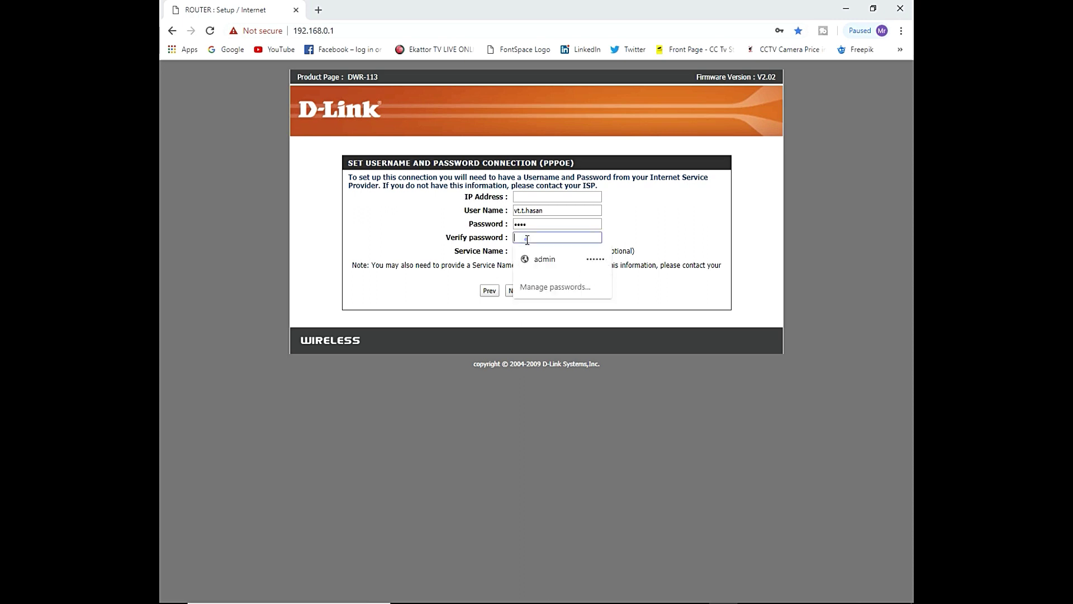
text(a)
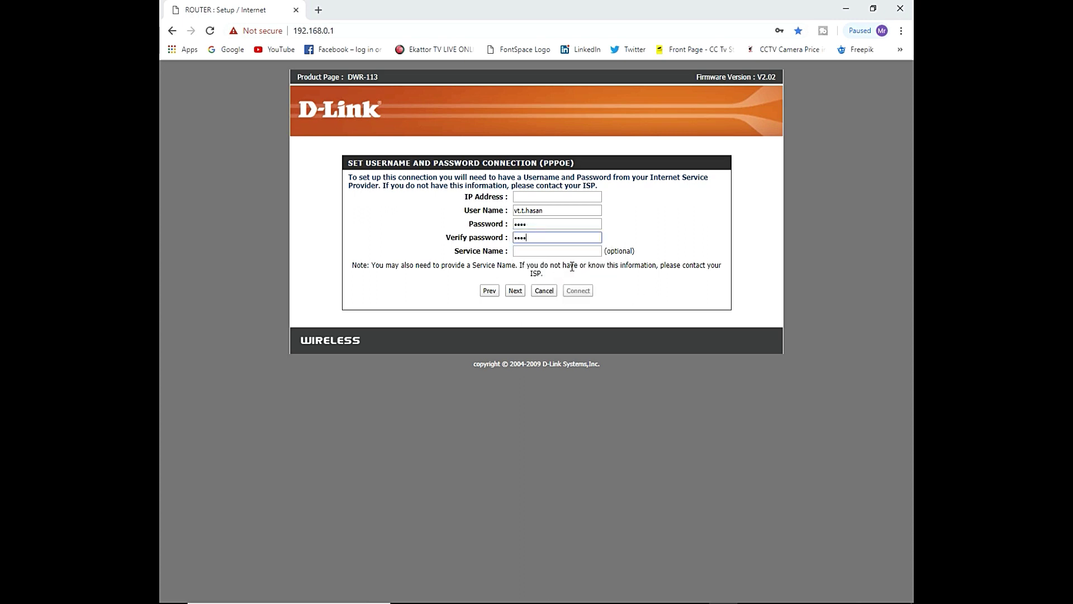
click(515, 290)
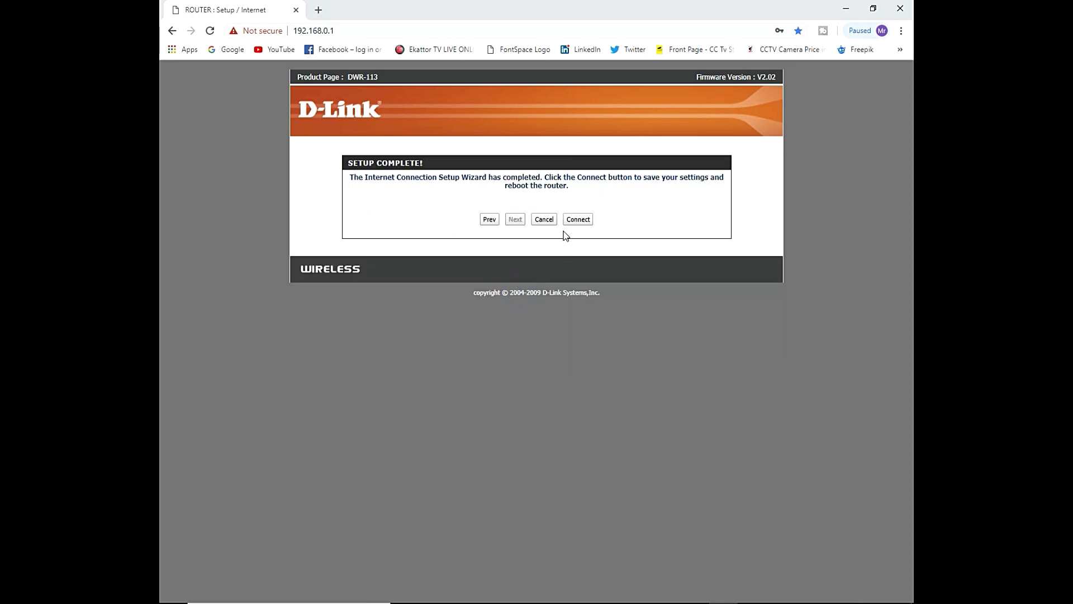
click(578, 220)
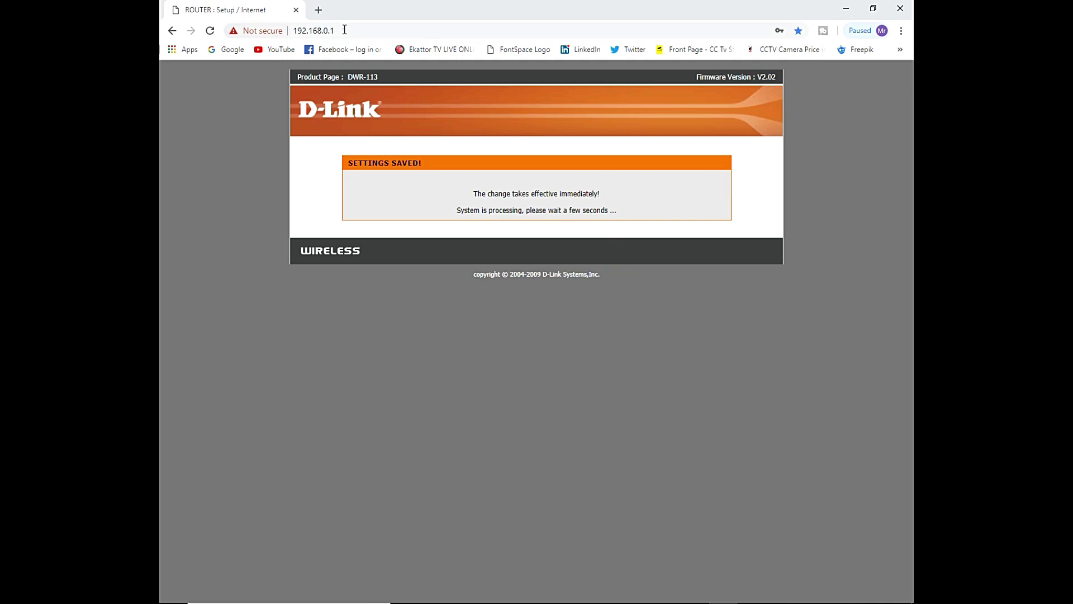
click(313, 30)
key(Return)
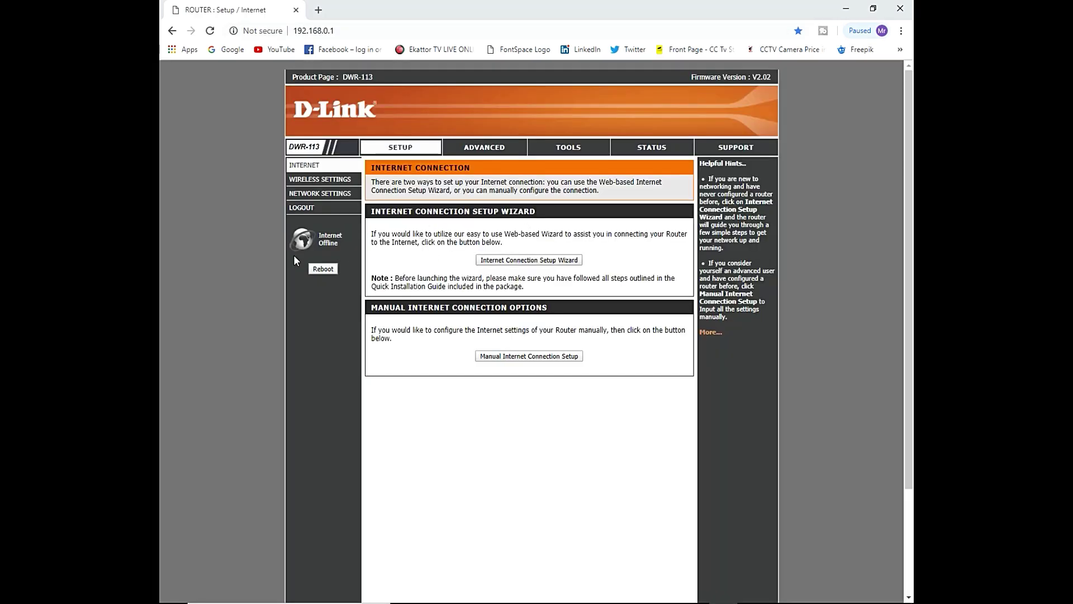
scroll(573, 296, down, 1)
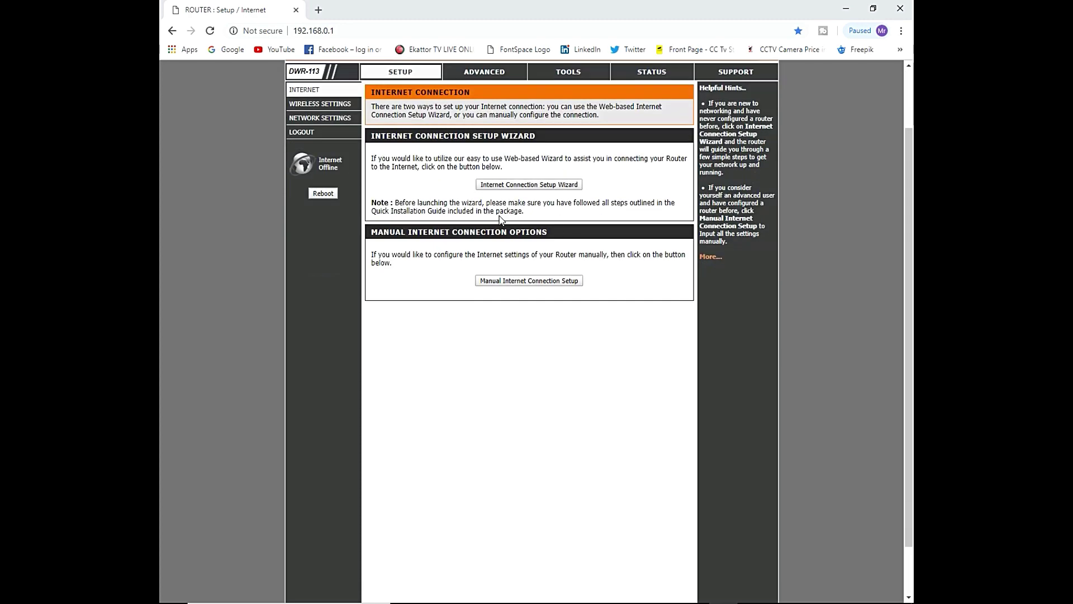
scroll(573, 296, up, 1)
Step: In Manual Internet Connection Setup, set PPPoE Reconnect Mode to Always-on and save, restarting the router
click(529, 356)
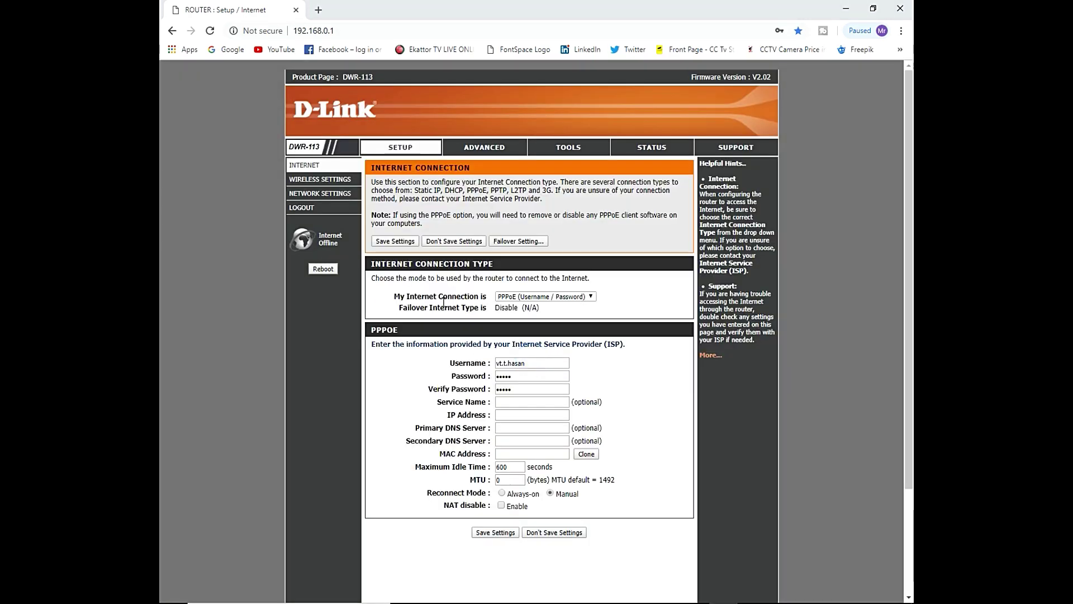
scroll(461, 281, down, 2)
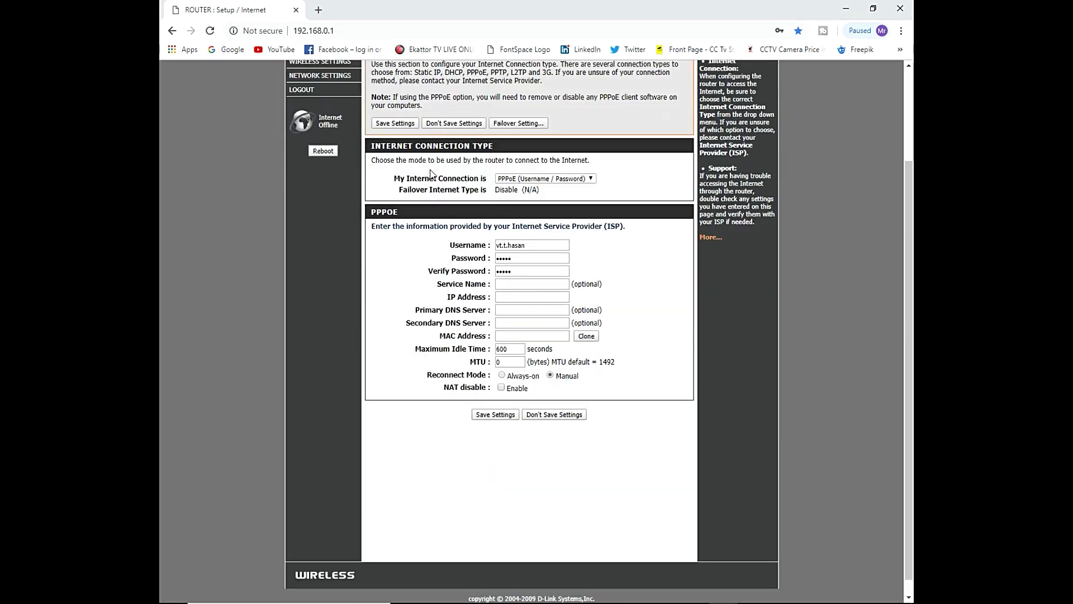
scroll(430, 174, down, 1)
scroll(447, 251, up, 2)
scroll(475, 336, down, 2)
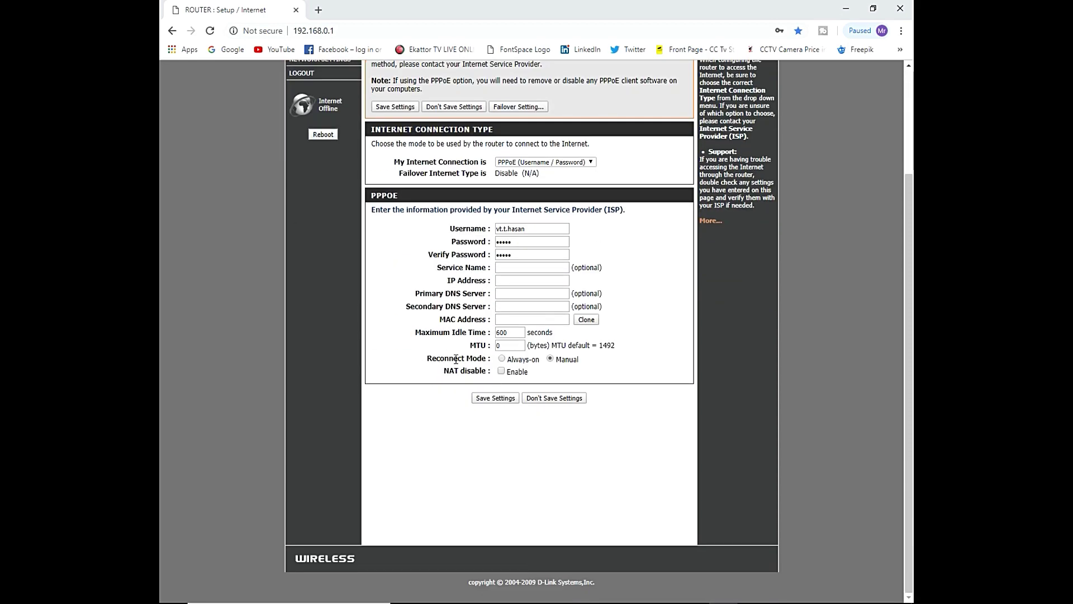
click(501, 358)
click(492, 398)
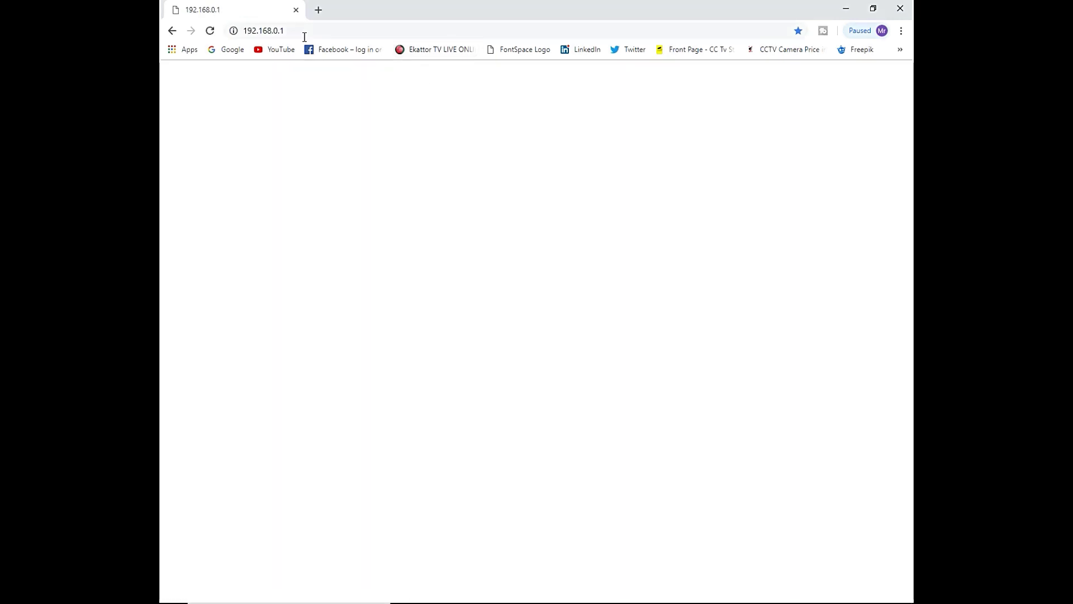
Step: Reload 192.168.0.1, log back in, and check Device Info shows PPPoE Established, Internet Online
click(304, 34)
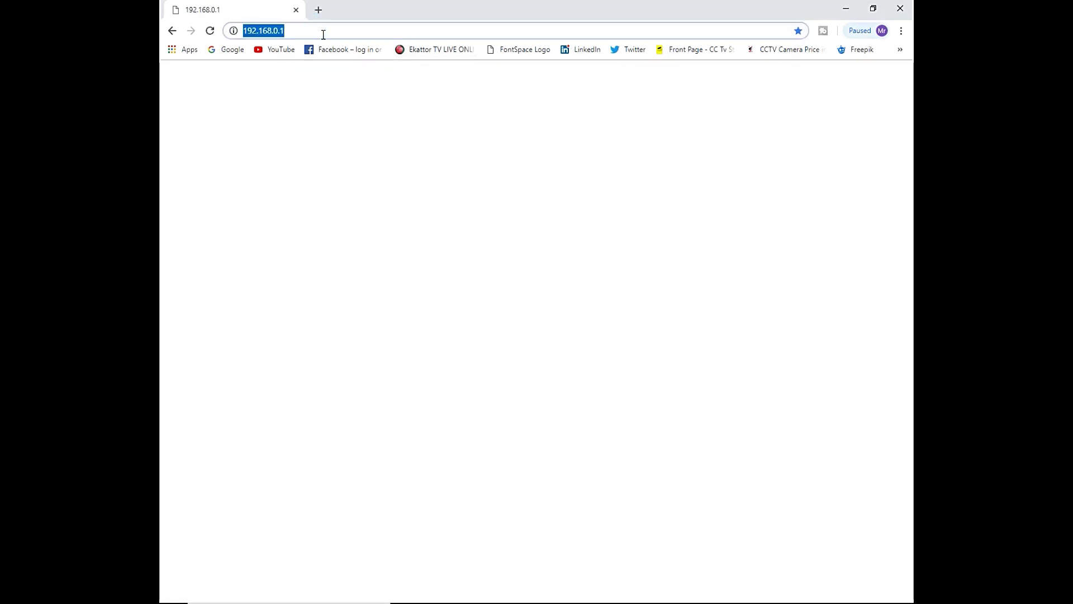
key(Return)
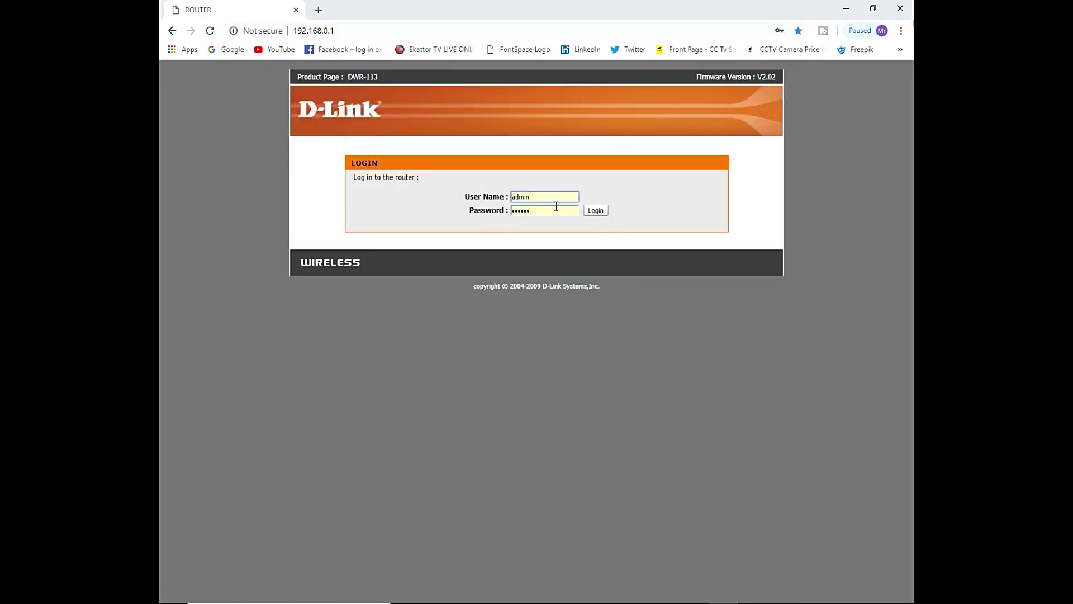
double_click(556, 208)
key(BackSpace)
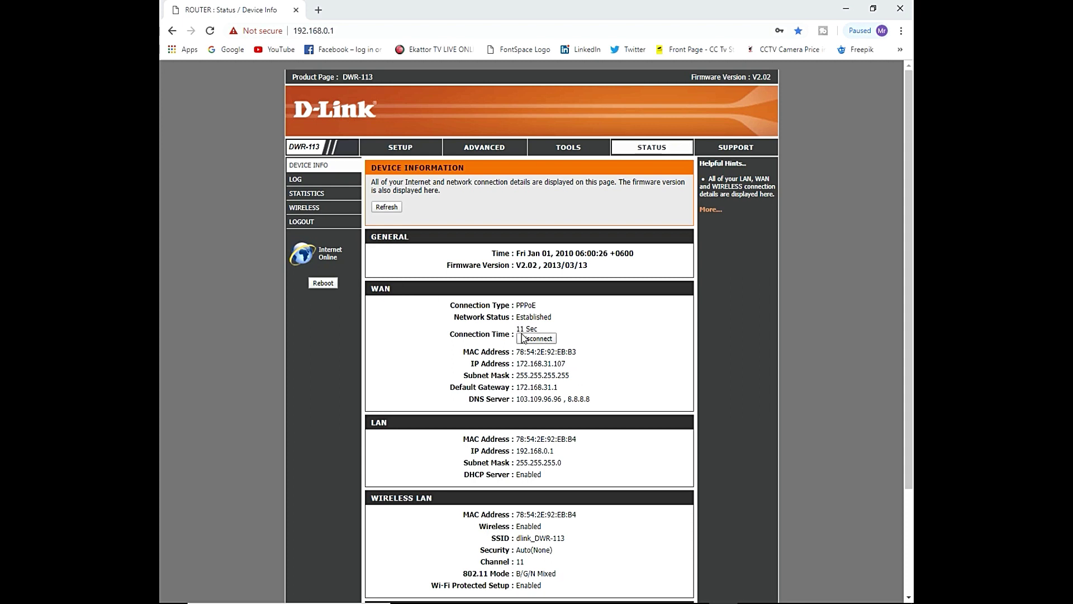
scroll(352, 296, down, 3)
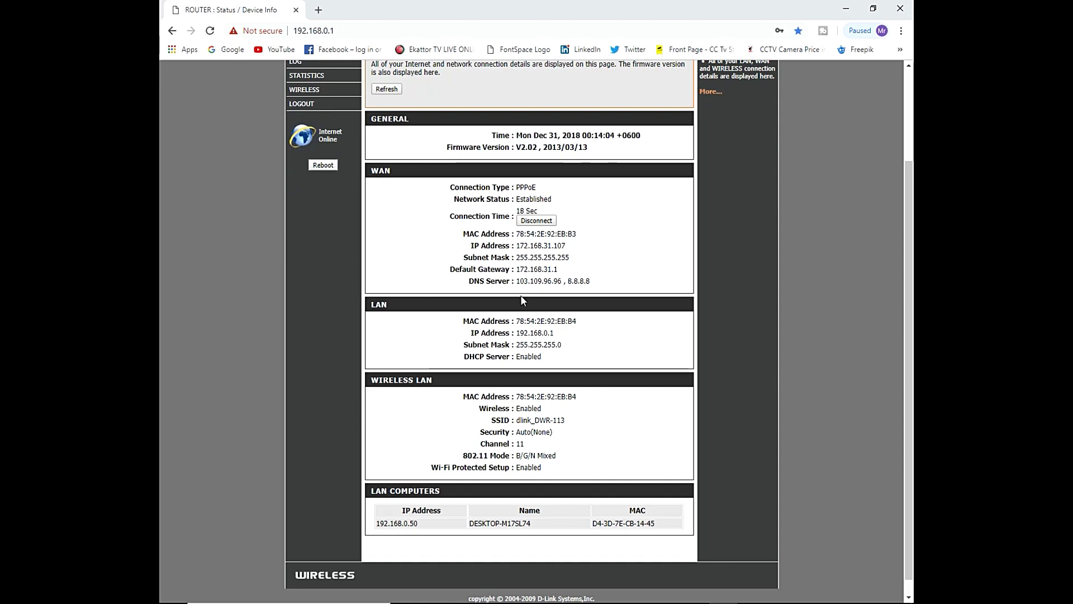
scroll(559, 282, up, 3)
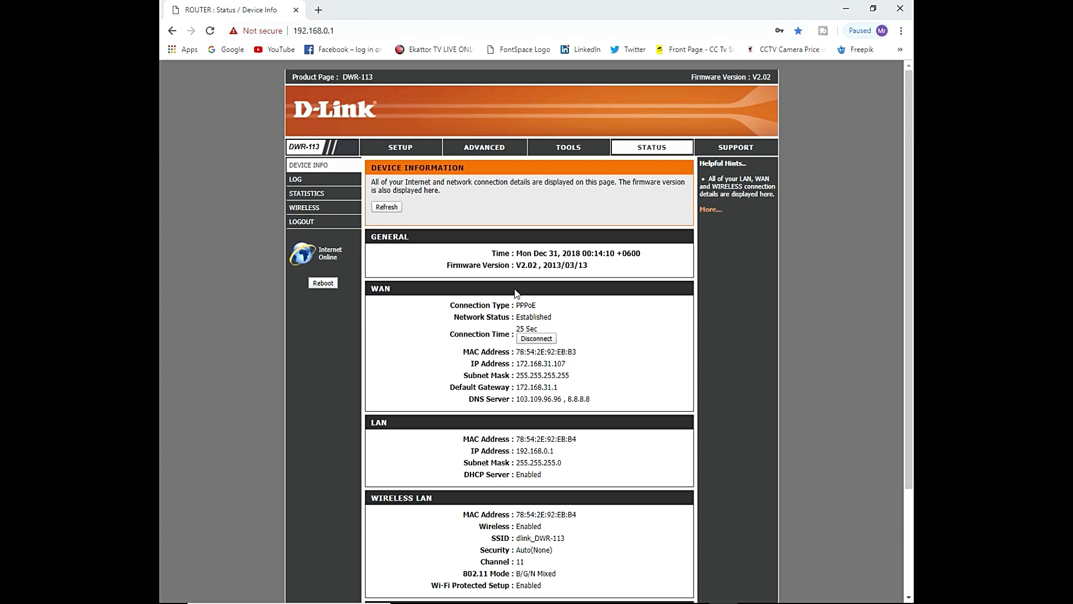
Step: In Manual Wireless Connection Setup, replace network name dlink_DWR-113 with 'E&E TechBD'
click(400, 152)
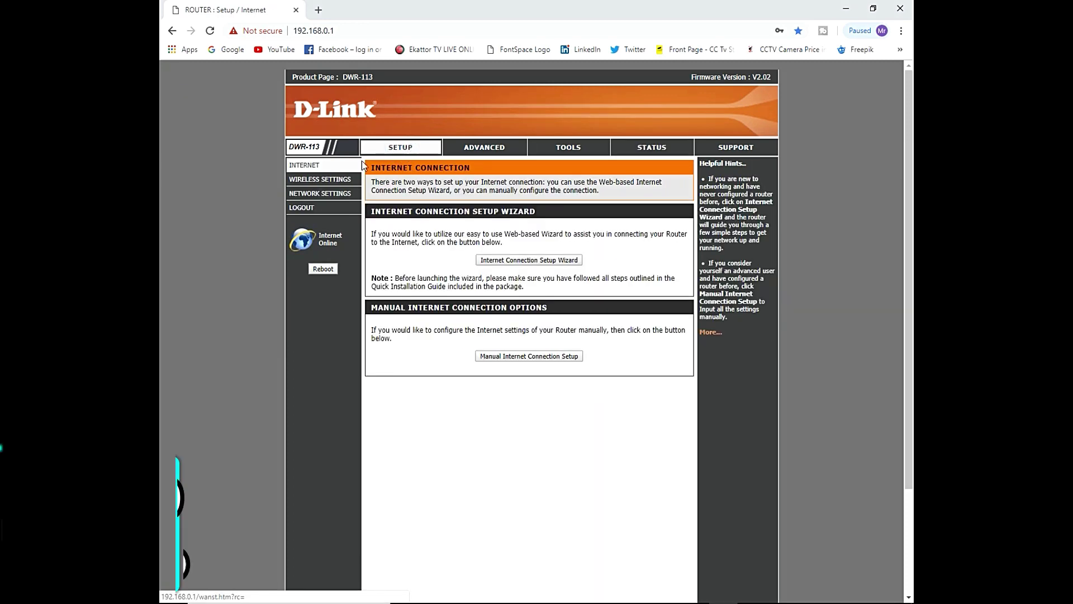
click(320, 178)
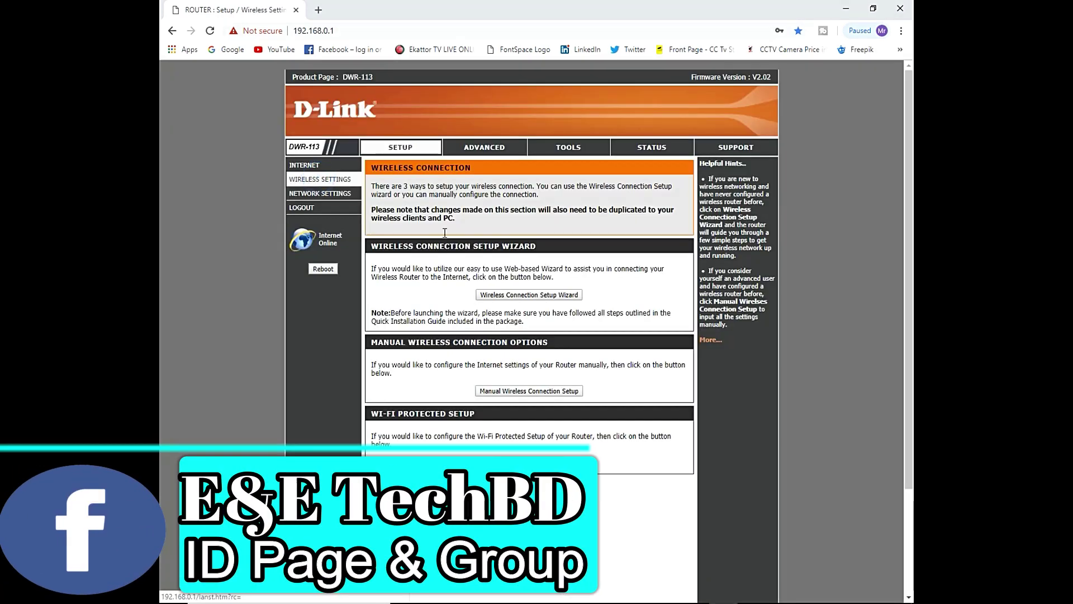
scroll(541, 338, down, 3)
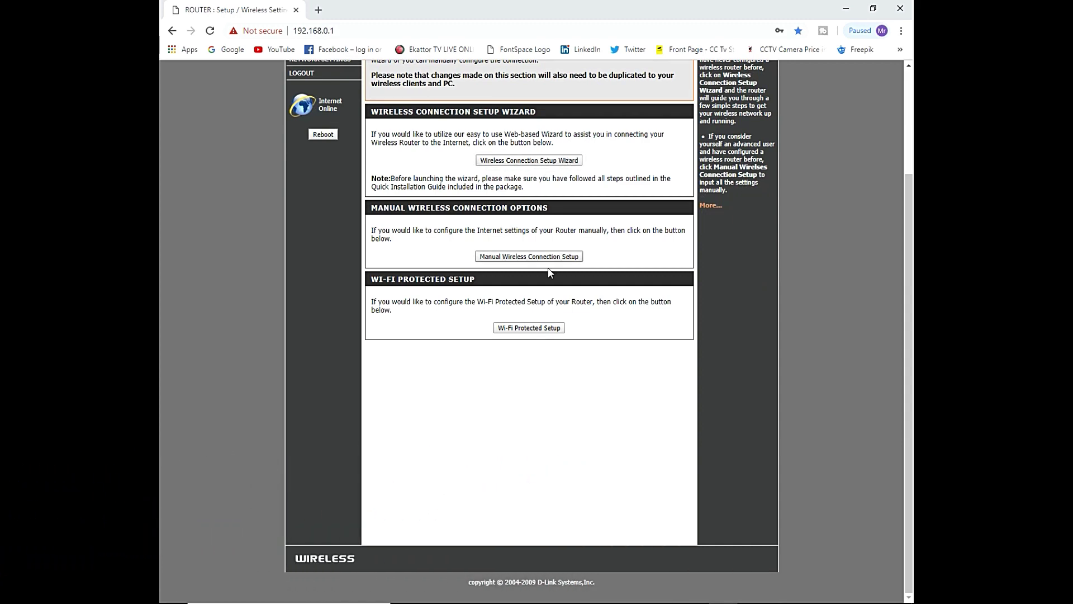
click(525, 257)
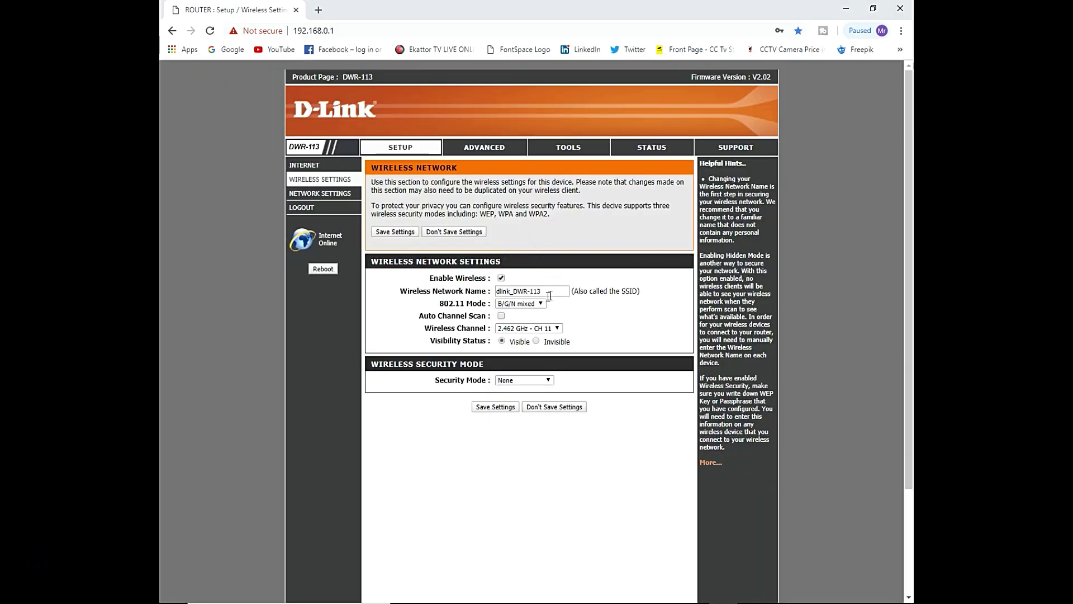
triple_click(550, 293)
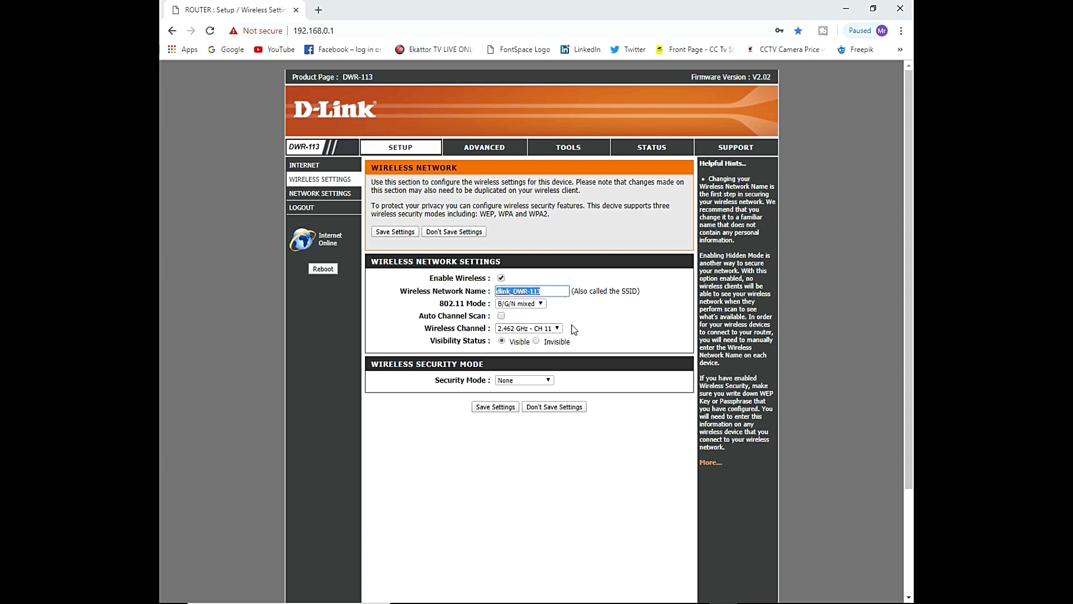
text(E&E TechBD)
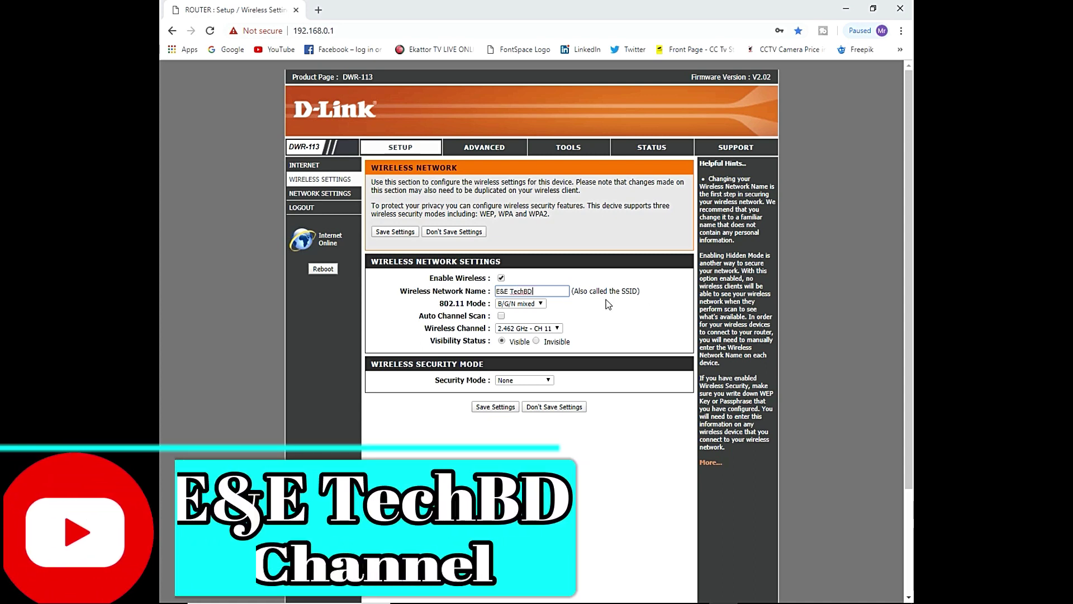
Step: Set the wireless channel to 2.472 GHz CH 13 and security mode to WPA-Personal
click(557, 328)
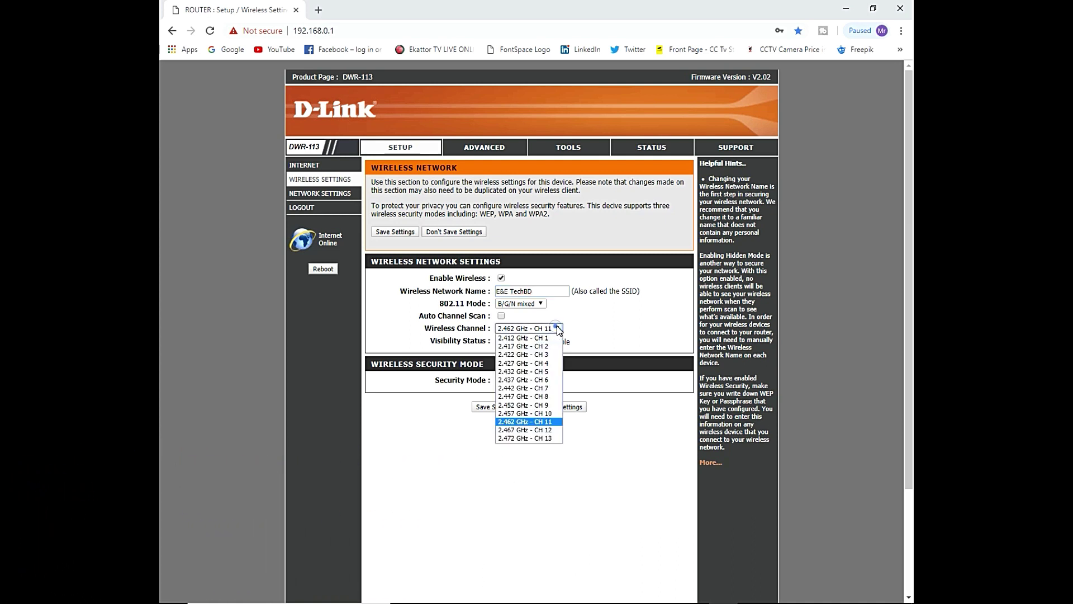
click(523, 438)
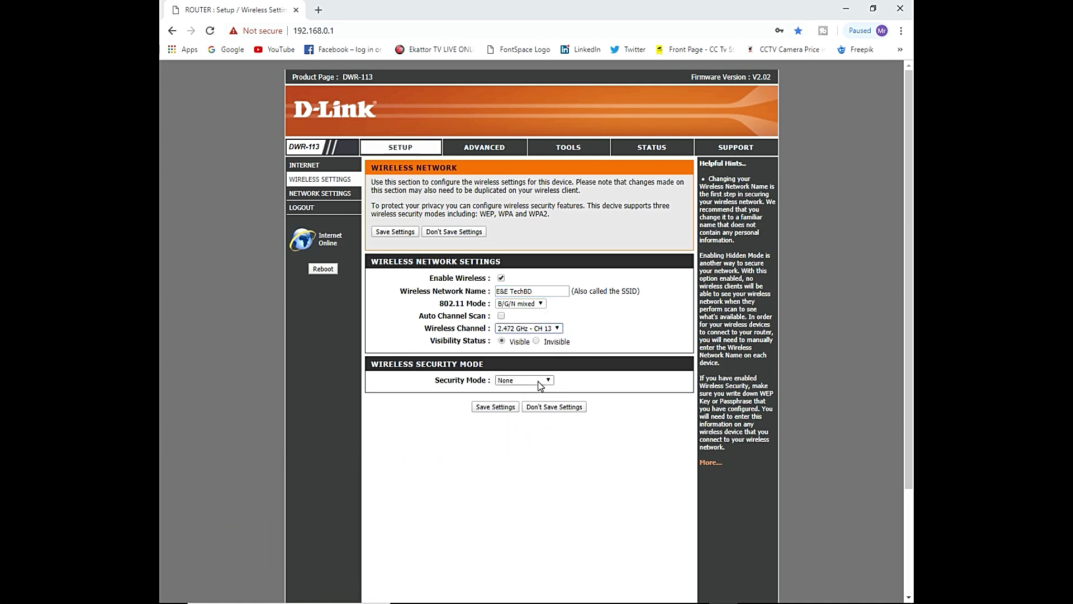
click(538, 381)
click(522, 413)
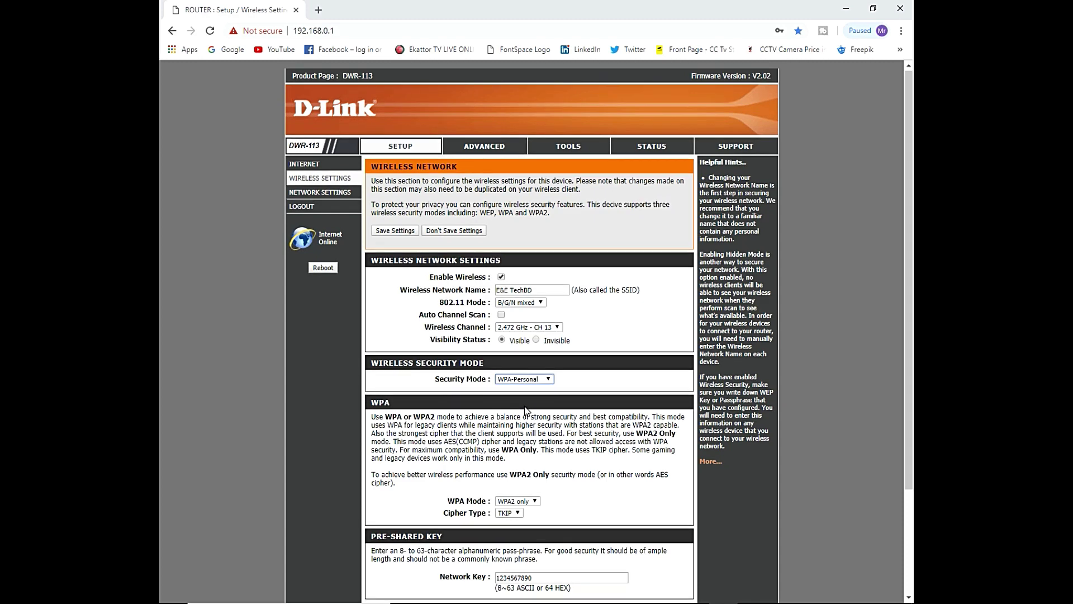
scroll(524, 406, down, 3)
Step: Replace the network key with the saved Wi-Fi passphrase, save, and reopen the manual PPPoE connection settings
double_click(534, 464)
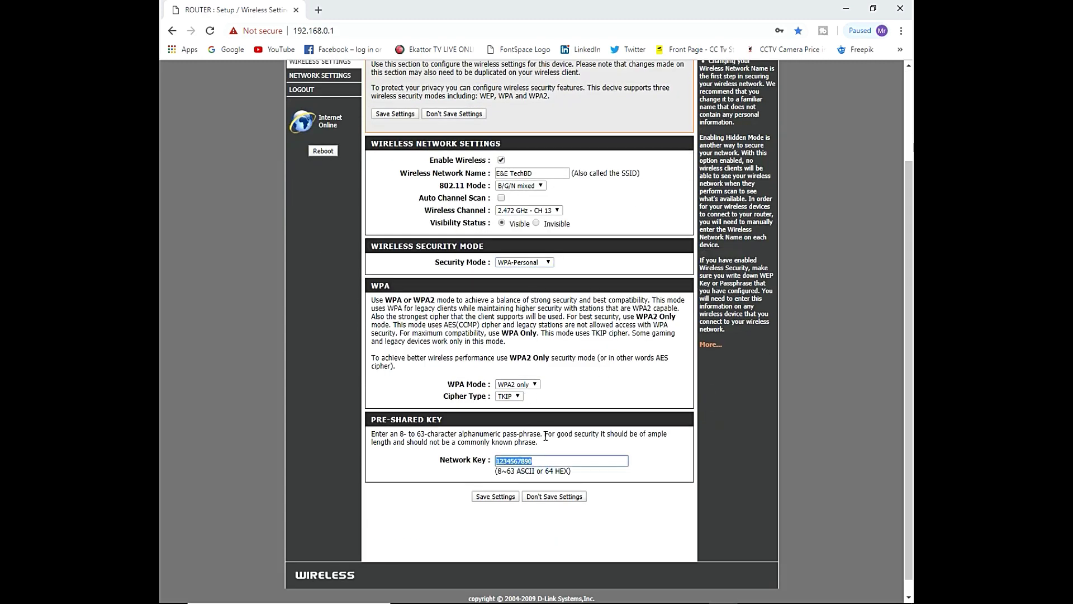
text(M)
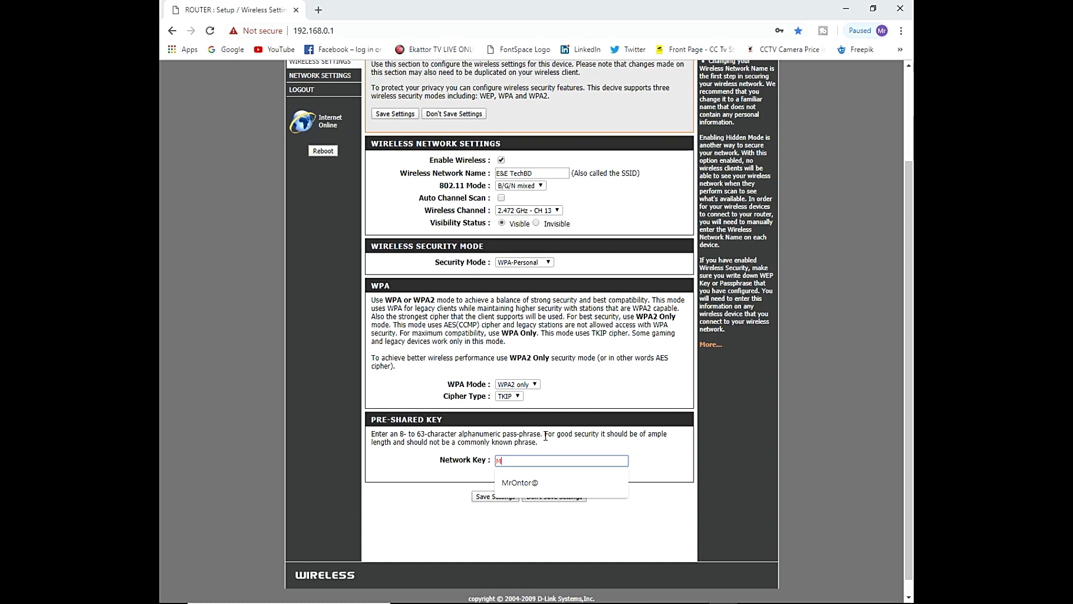
click(579, 483)
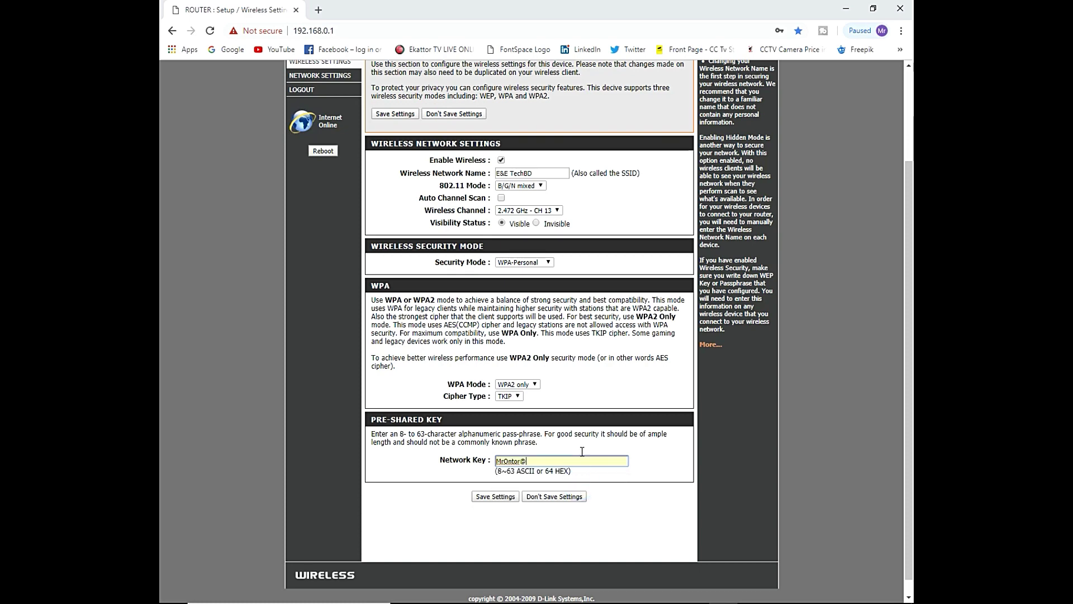
scroll(517, 239, up, 2)
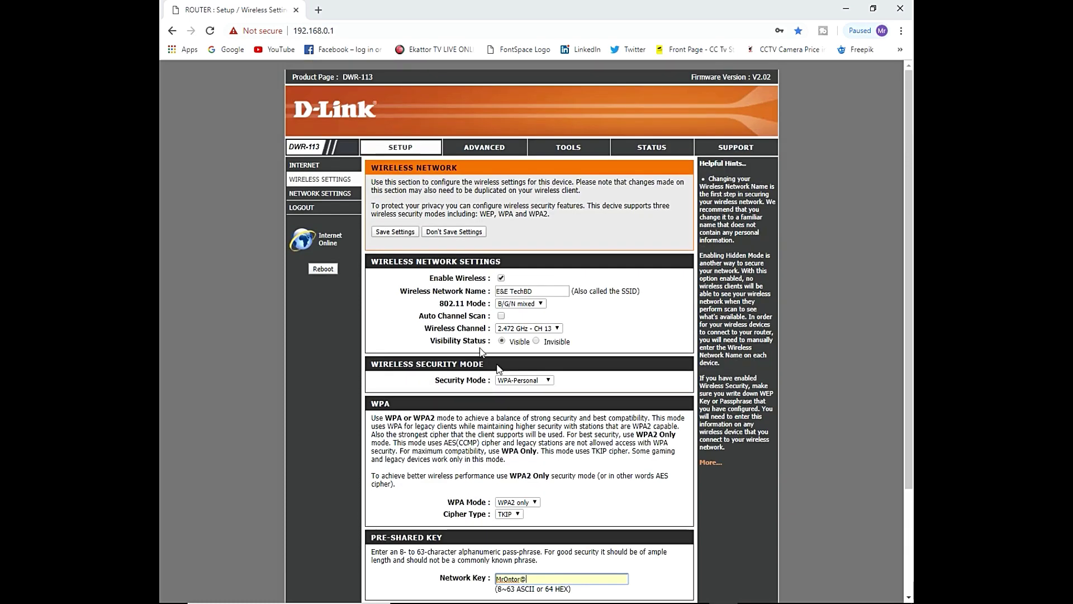
scroll(519, 469, down, 3)
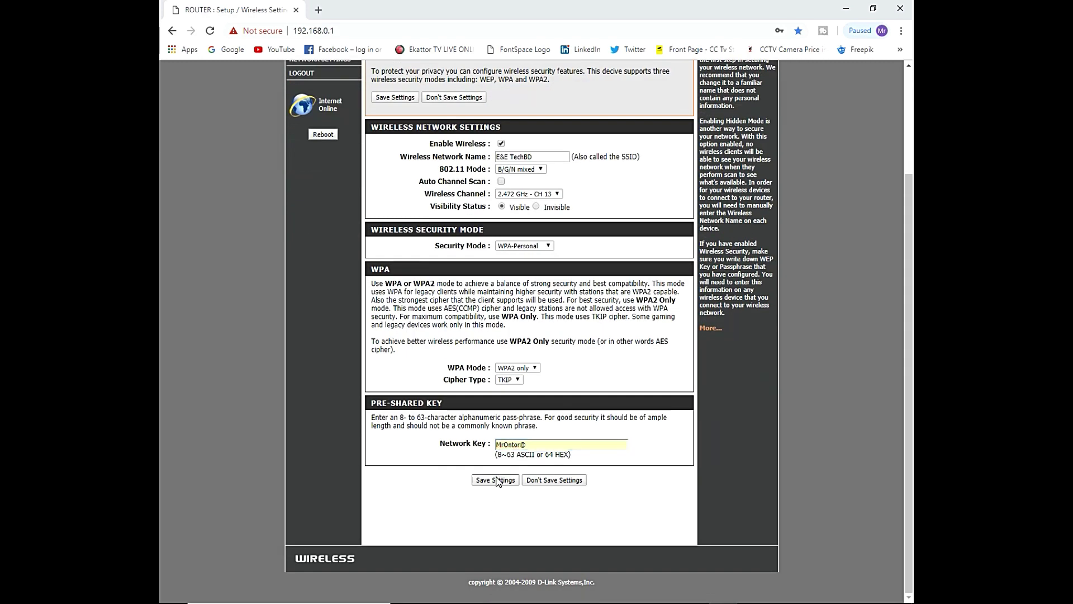
click(491, 546)
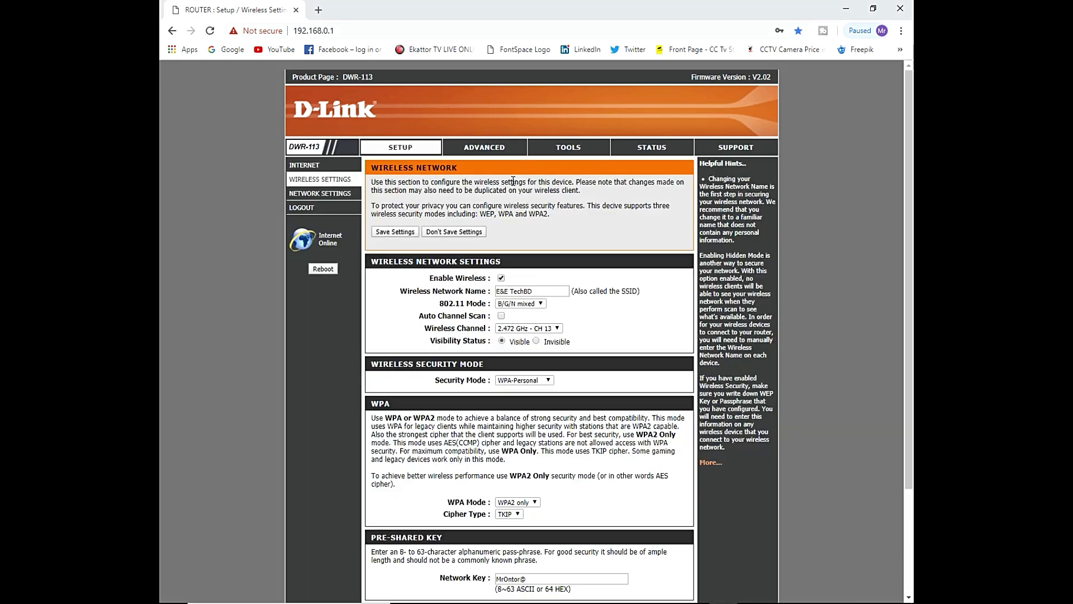
click(323, 166)
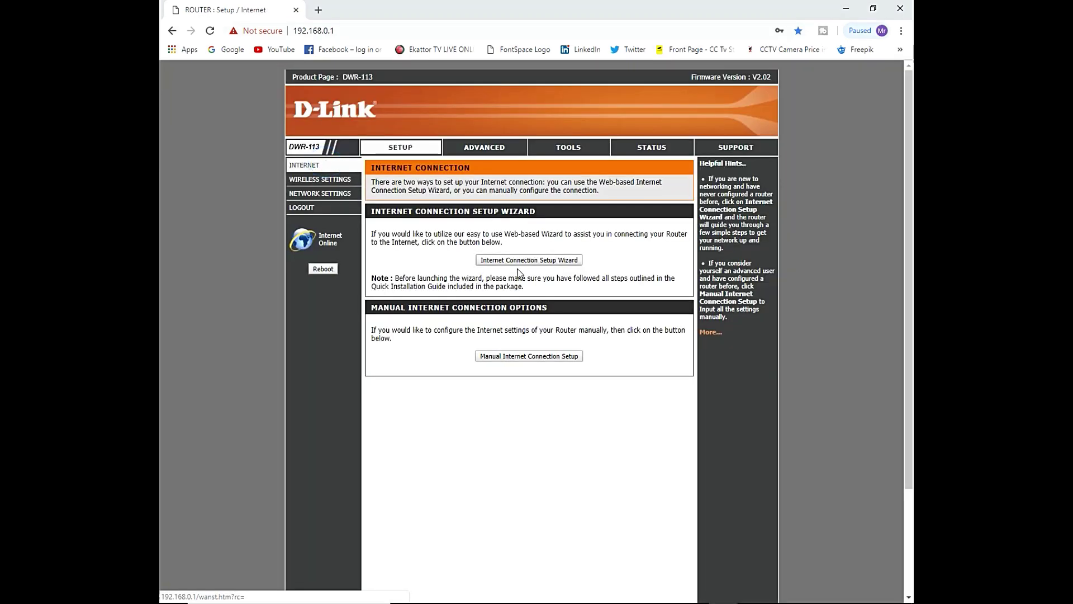
click(522, 355)
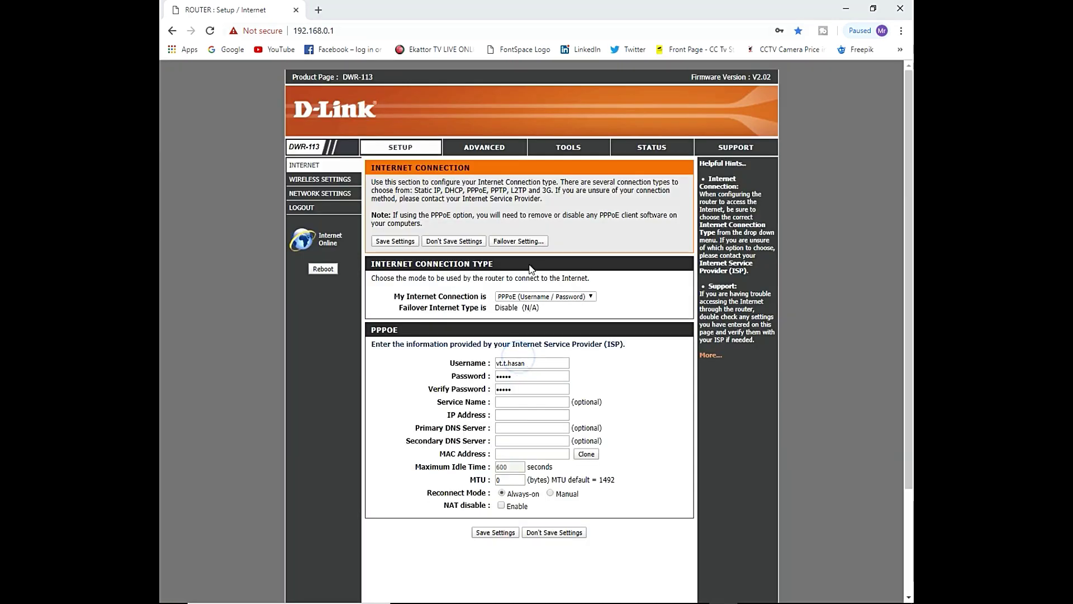